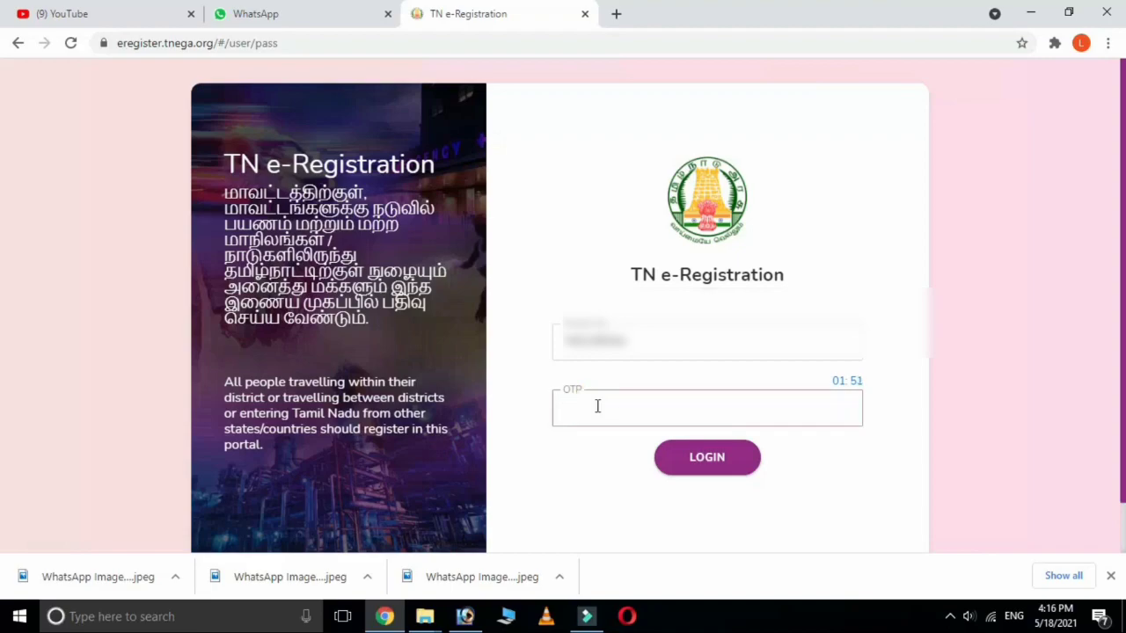
Enter the six-digit OTP on the login page.
type("••••••")
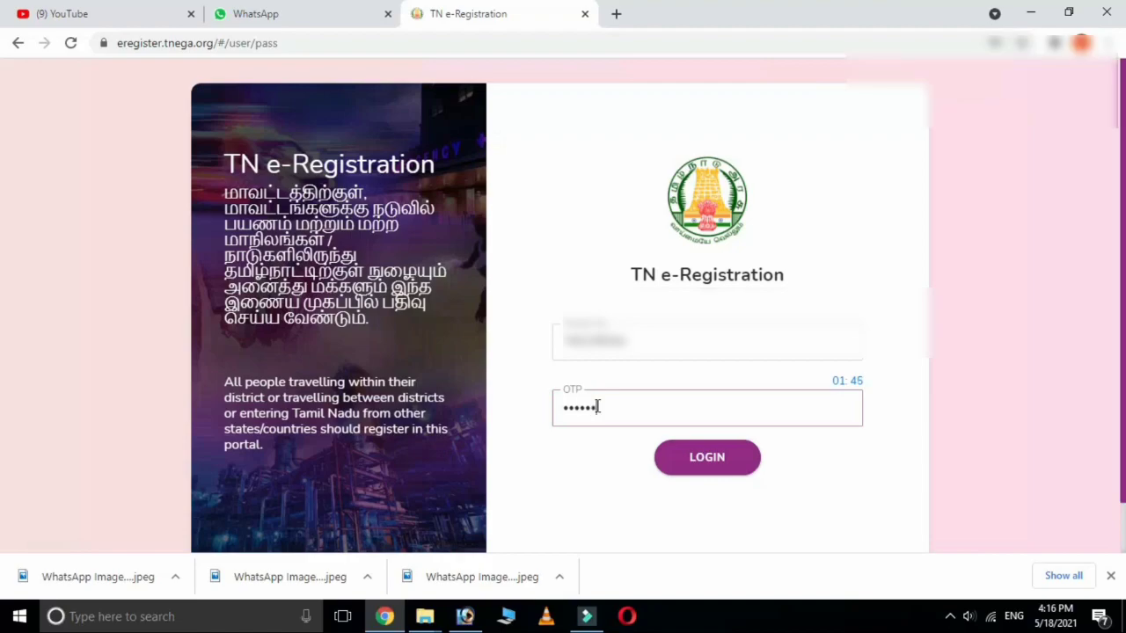
Log in with the OTP and pick the Commercial Establishments registration card.
left_click(704, 464)
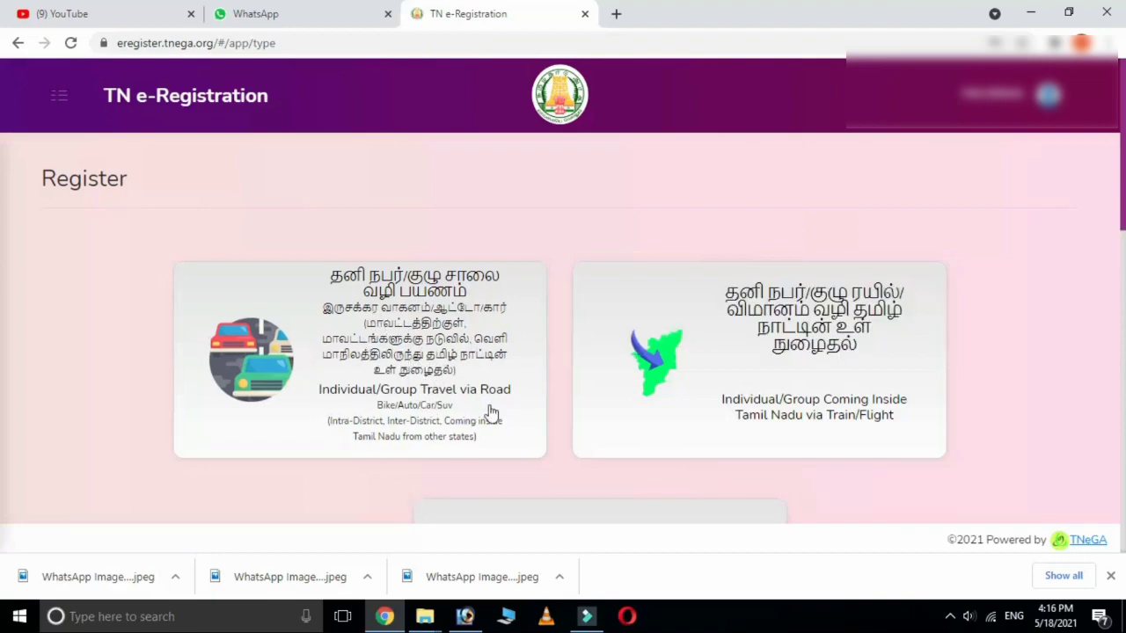
scroll(770, 417, "down", 2)
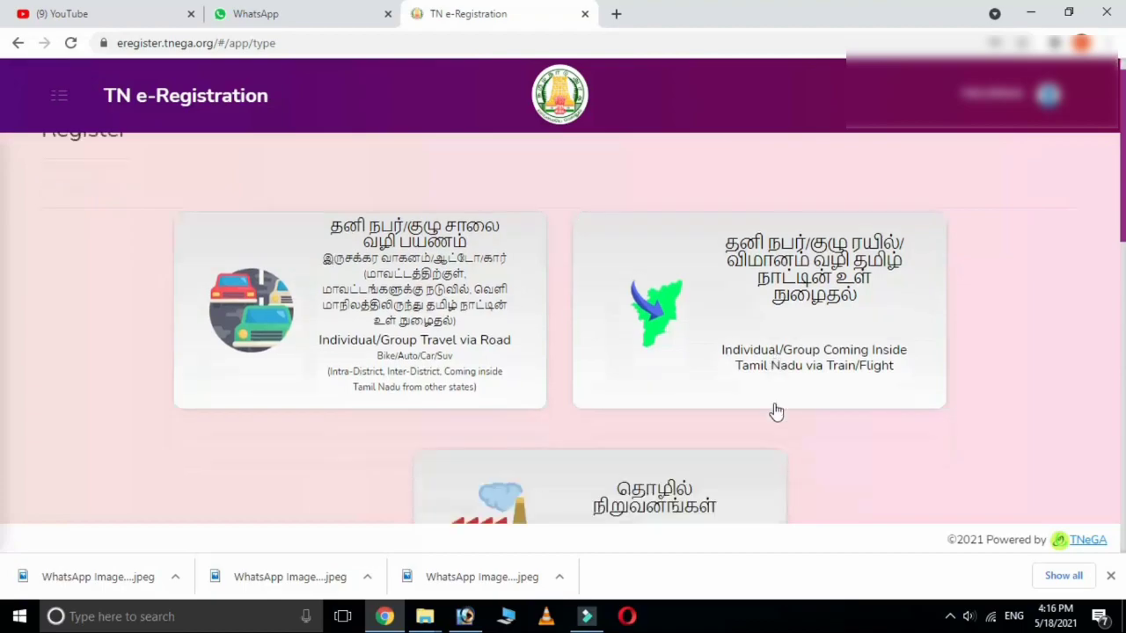
scroll(774, 410, "up", 1)
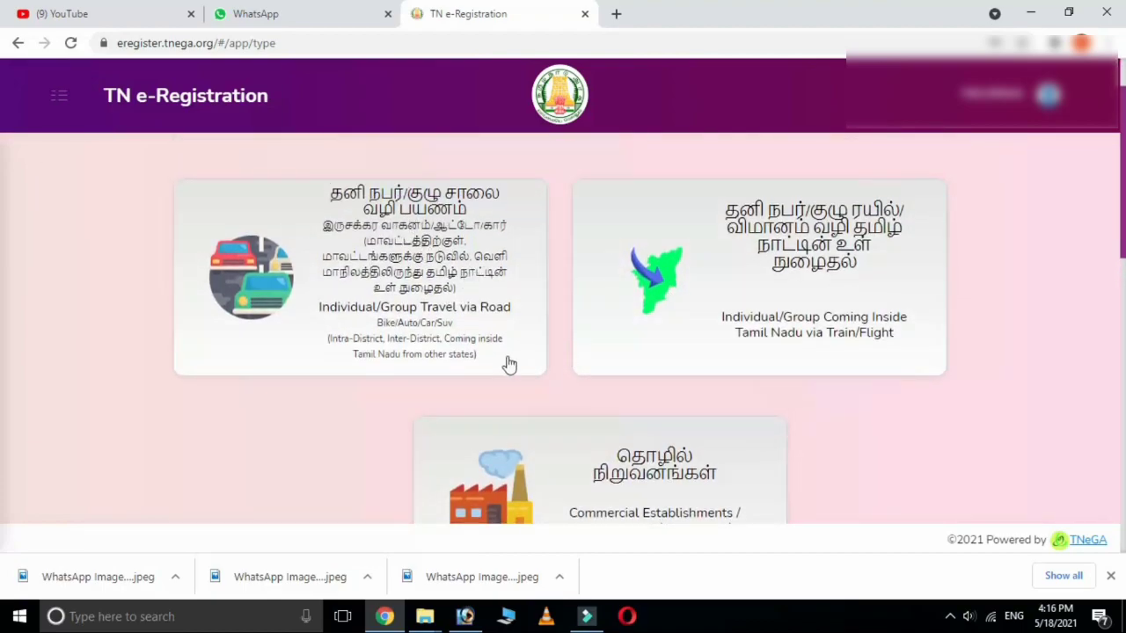
scroll(506, 365, "down", 1)
scroll(759, 377, "up", 2)
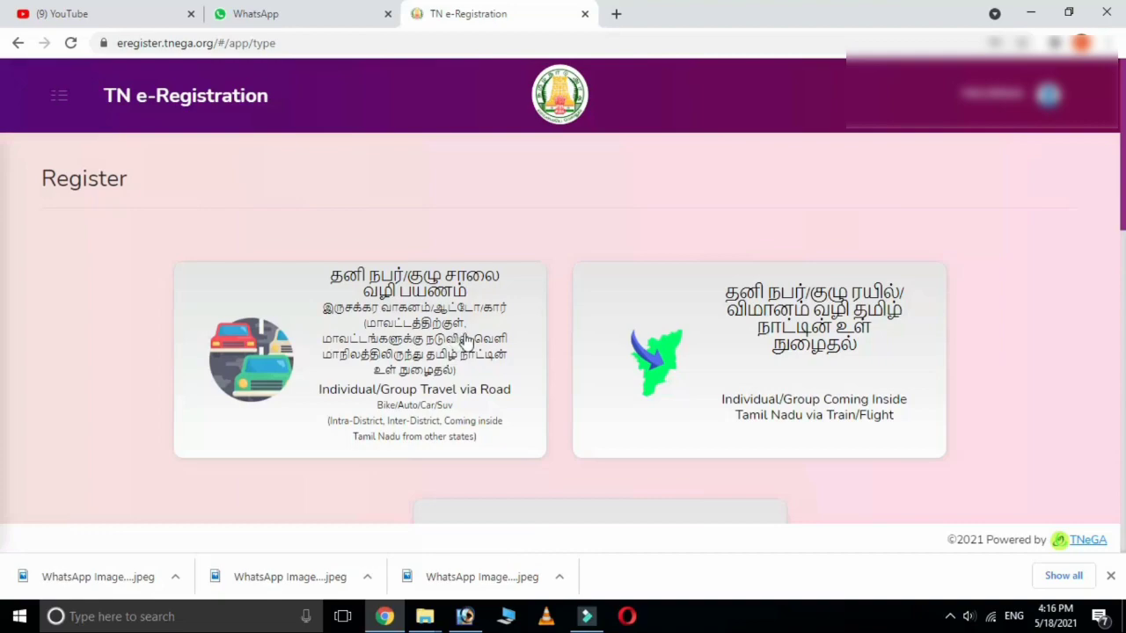
scroll(817, 394, "down", 3)
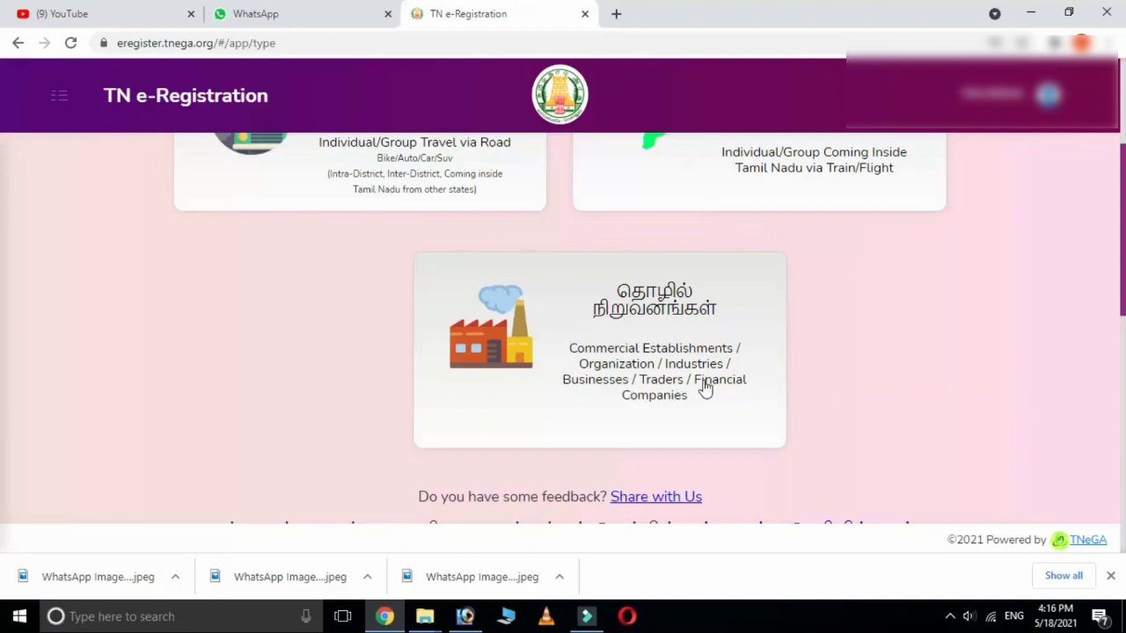
left_click(620, 362)
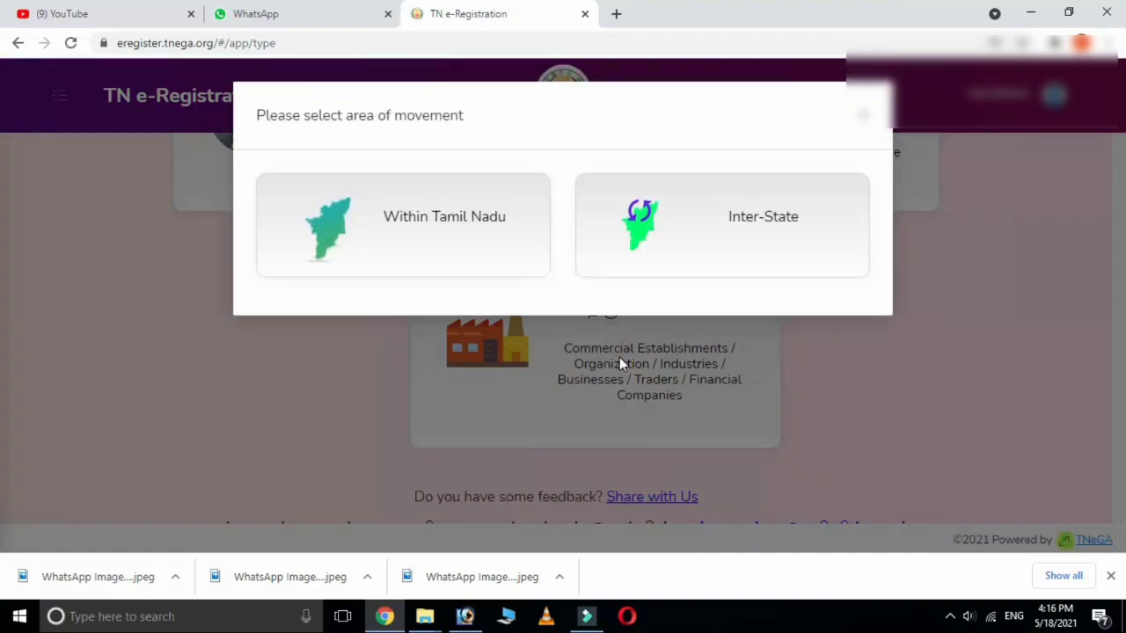
Choose Within Tamil Nadu as the area of movement.
left_click(423, 222)
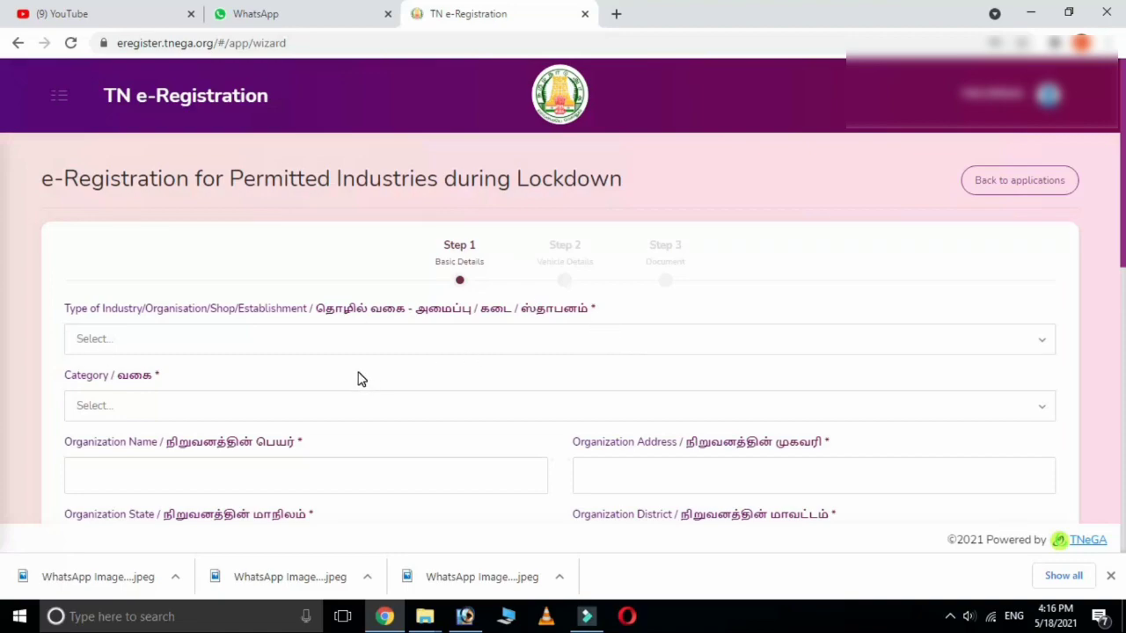
Set Type of Industry to MSME and the industry Category to Others.
left_click(134, 343)
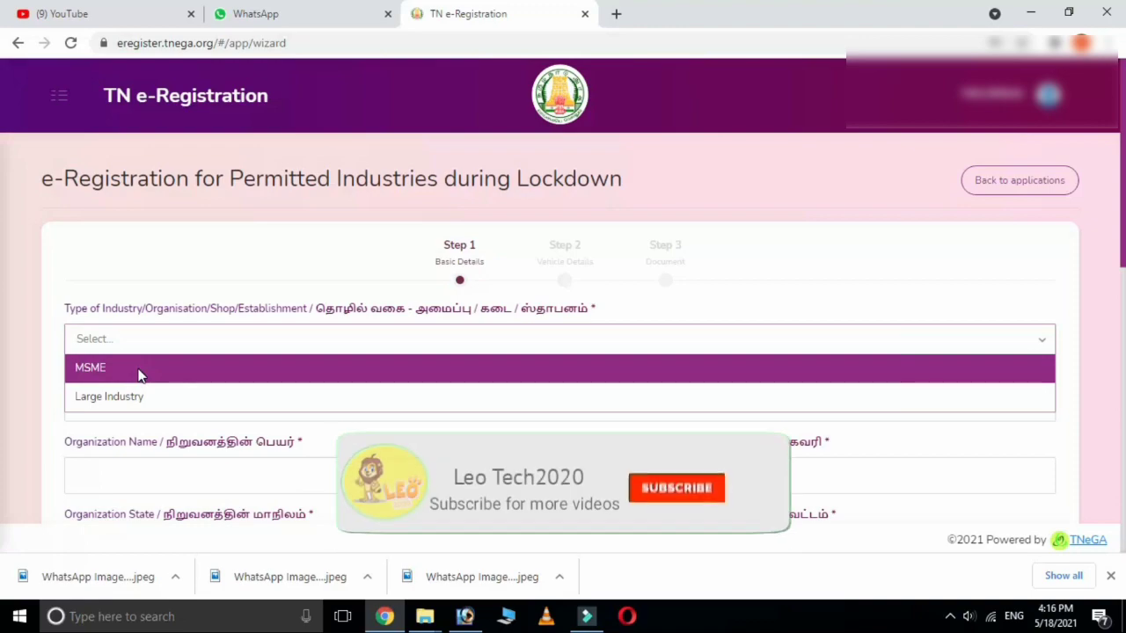
left_click(138, 373)
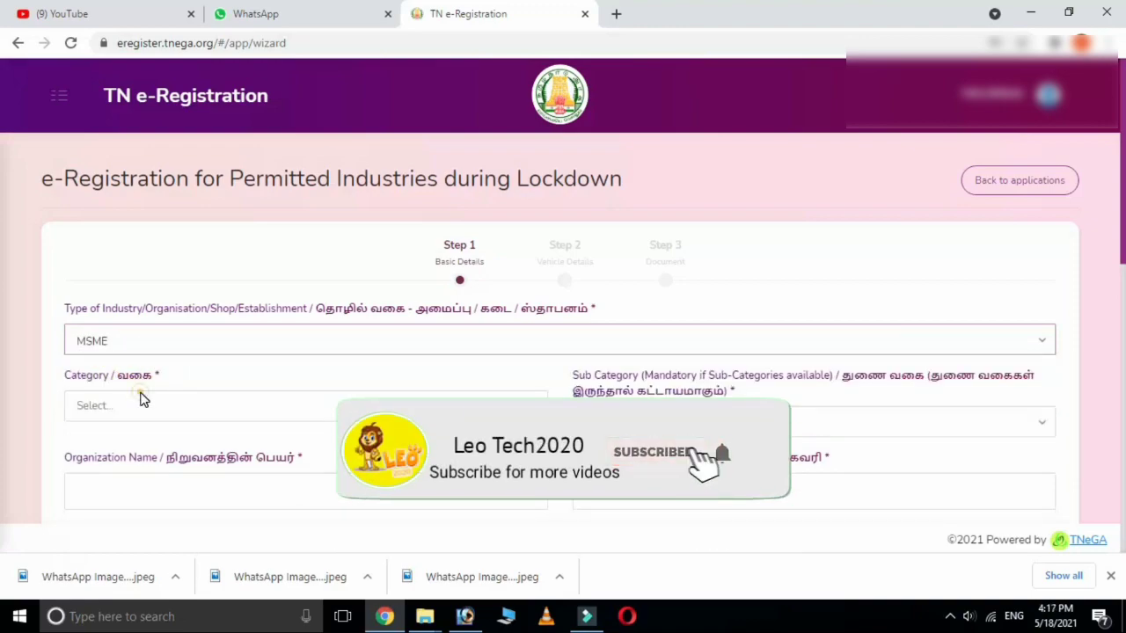
left_click(142, 403)
scroll(176, 410, "down", 1)
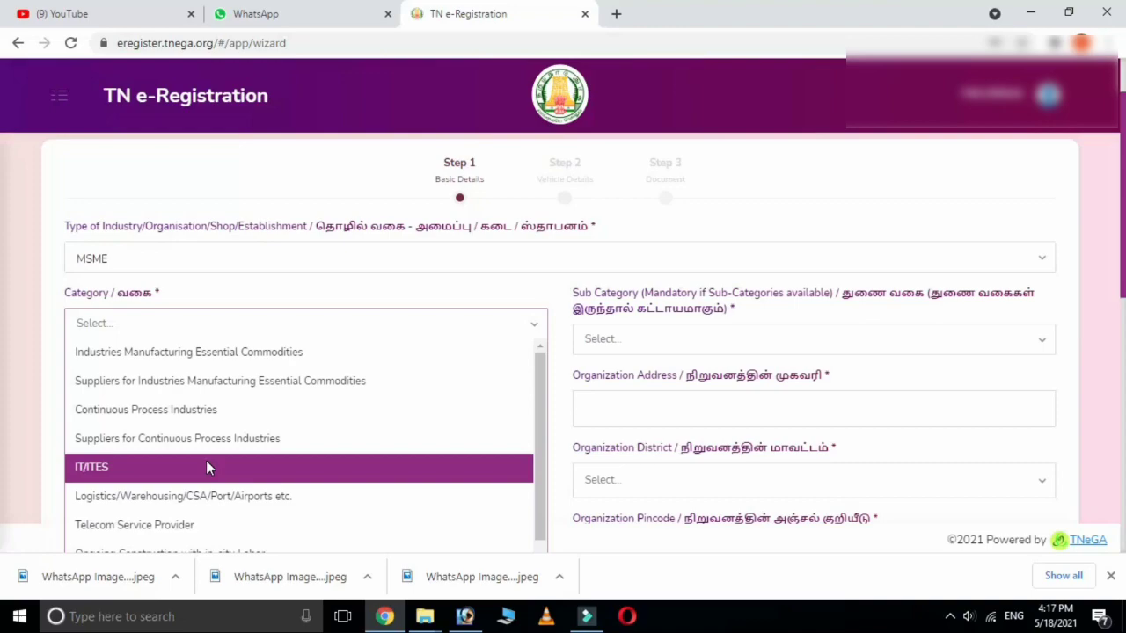
scroll(207, 461, "down", 1)
scroll(208, 466, "up", 1)
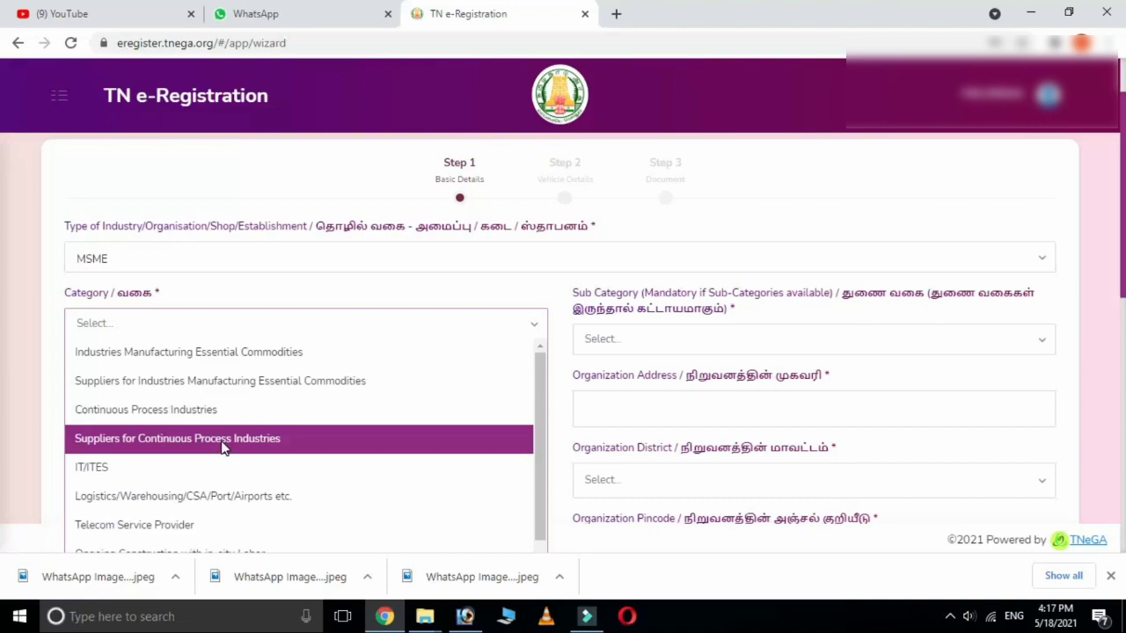
scroll(222, 446, "down", 1)
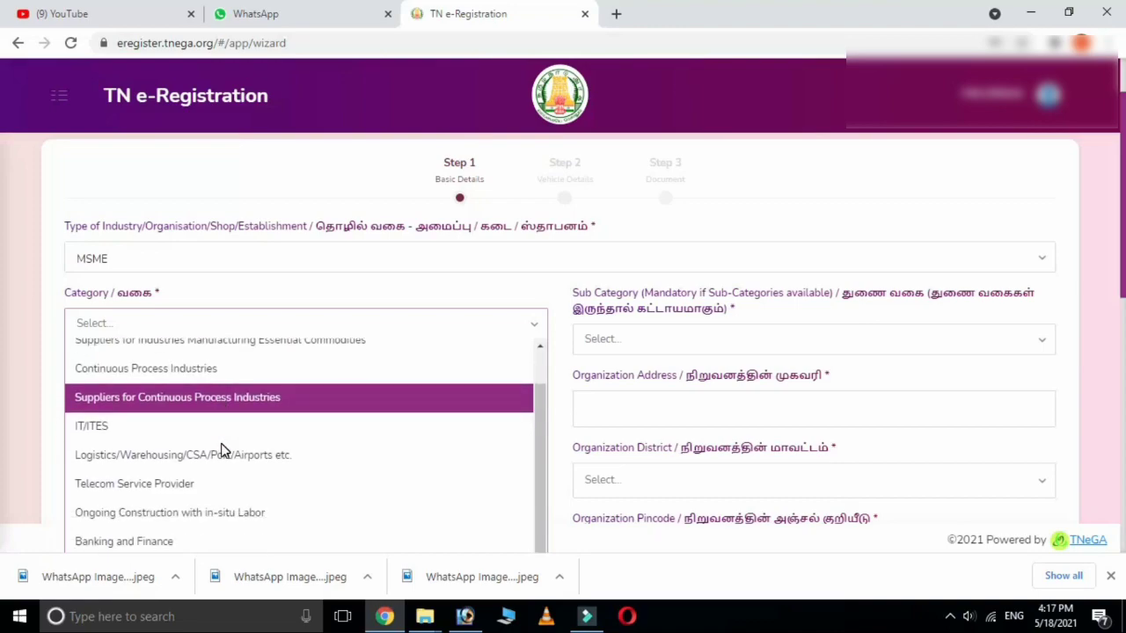
scroll(220, 450, "down", 2)
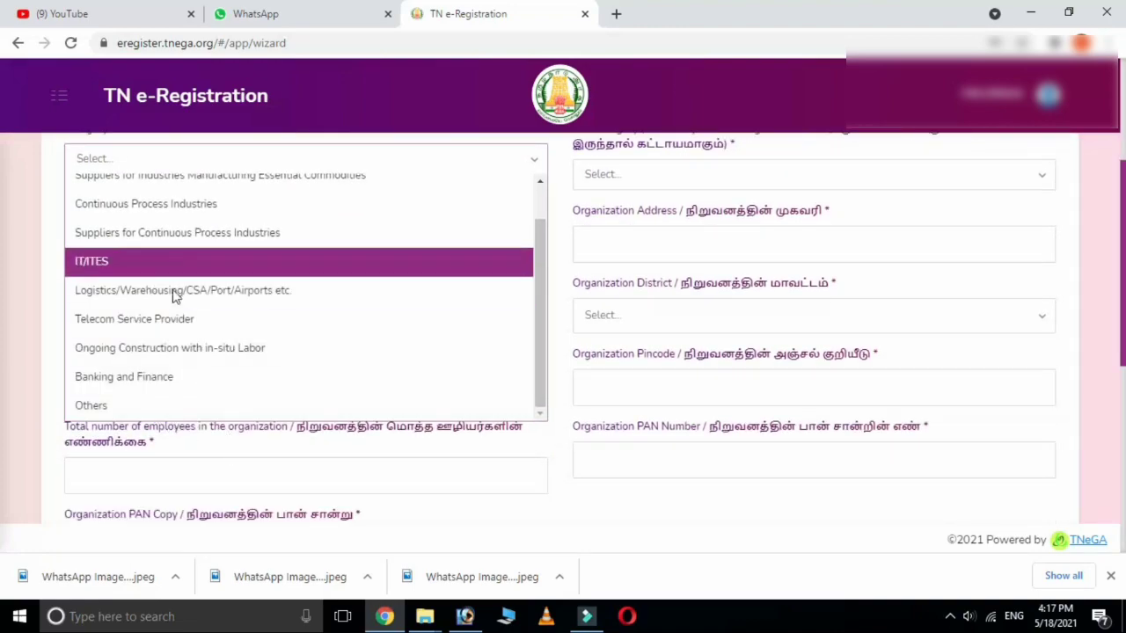
left_click(113, 406)
scroll(211, 428, "up", 1)
scroll(214, 427, "up", 3)
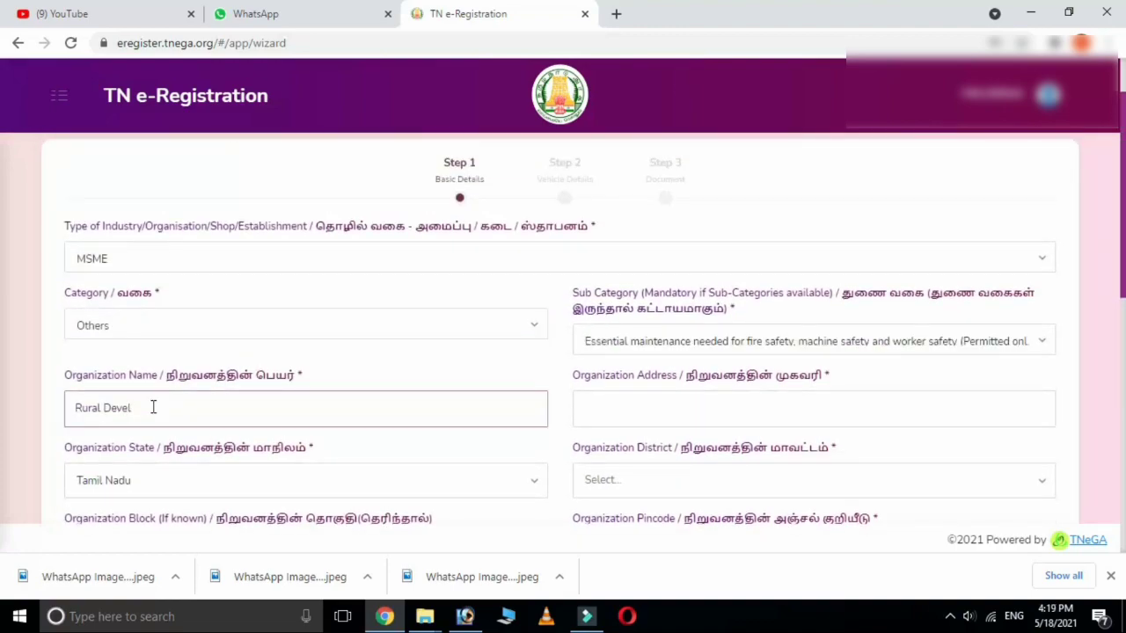
Complete the organization name, replacing its trailing text with TN.
type("opment")
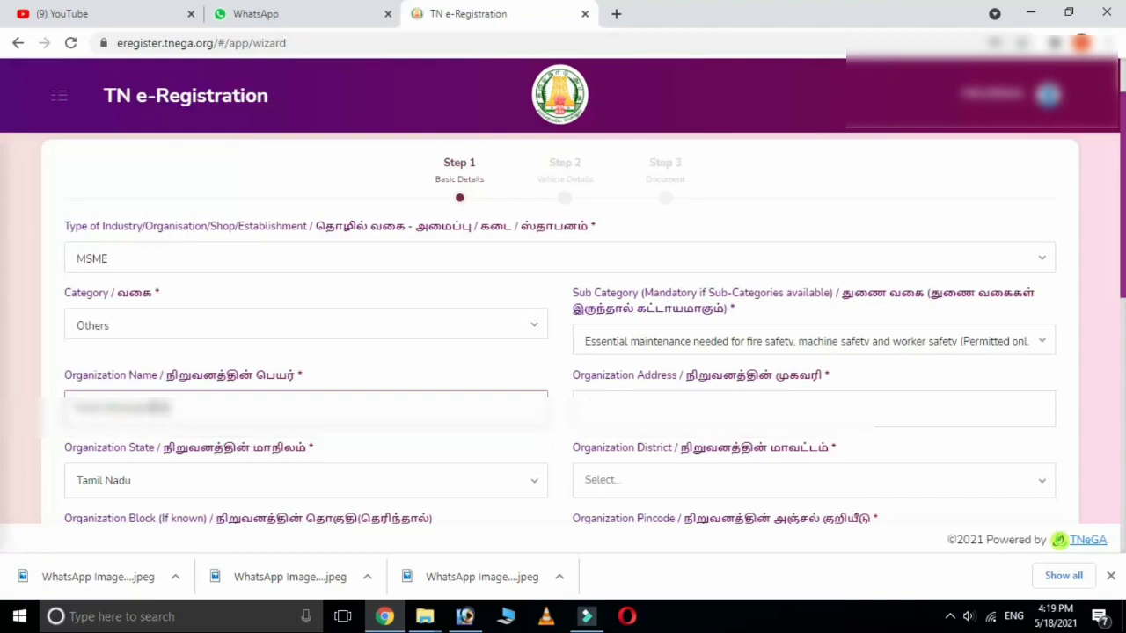
type(" Society T")
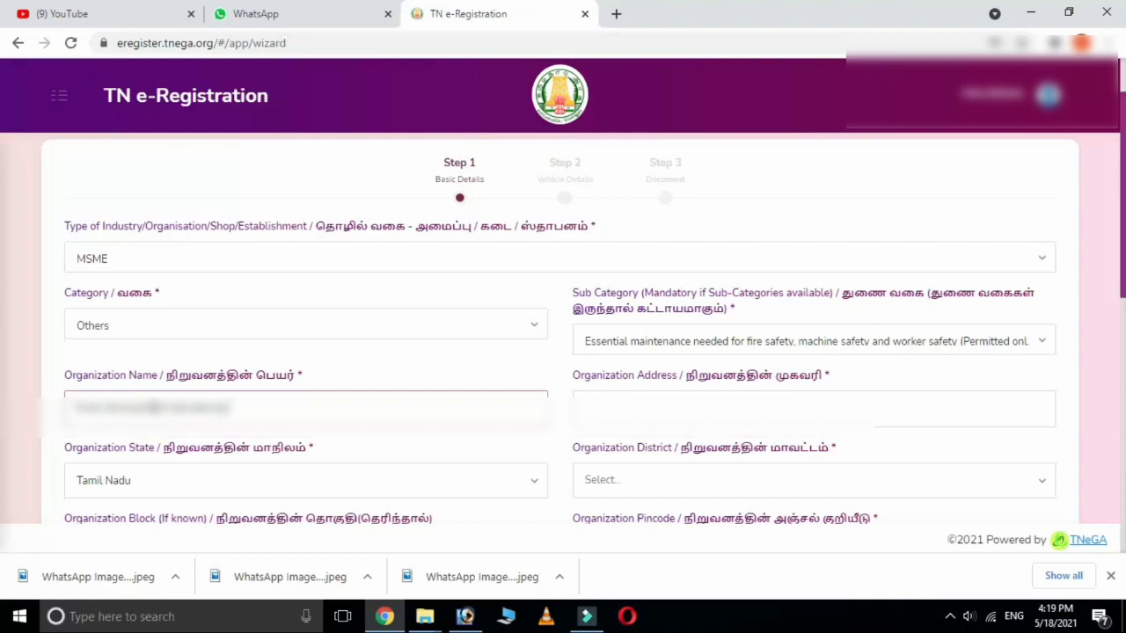
type("amil Nadu Tami")
key("BackSpace")
key("BackSpace")
key("BackSpace")
key("BackSpace")
type("TN")
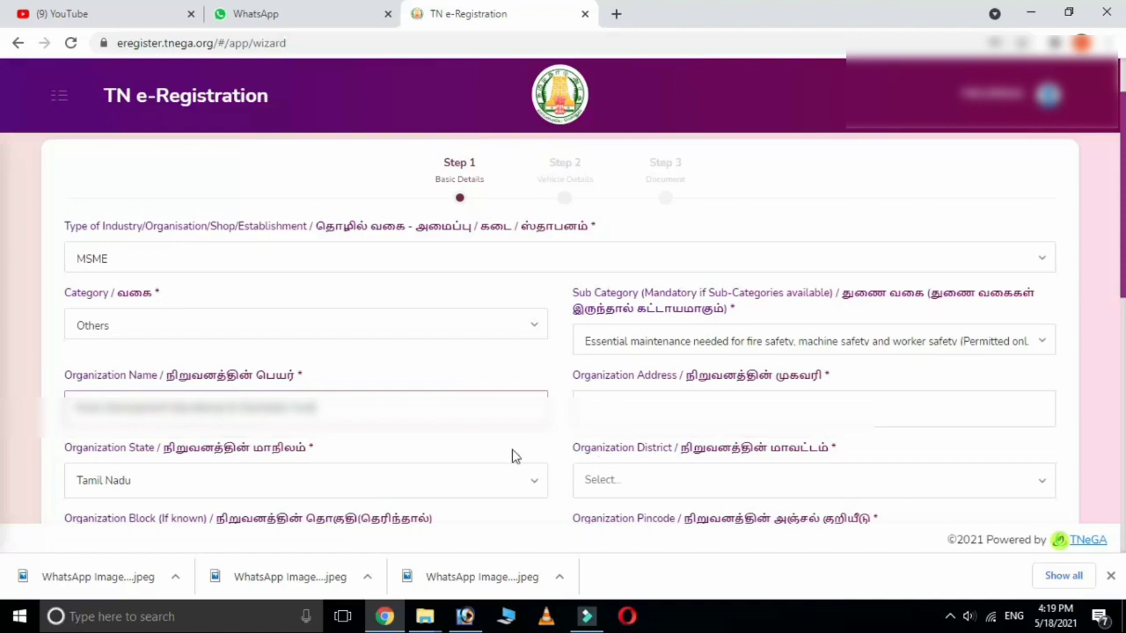
Type the organization's street address with city and pincode, removing the extra digit.
left_click(686, 412)
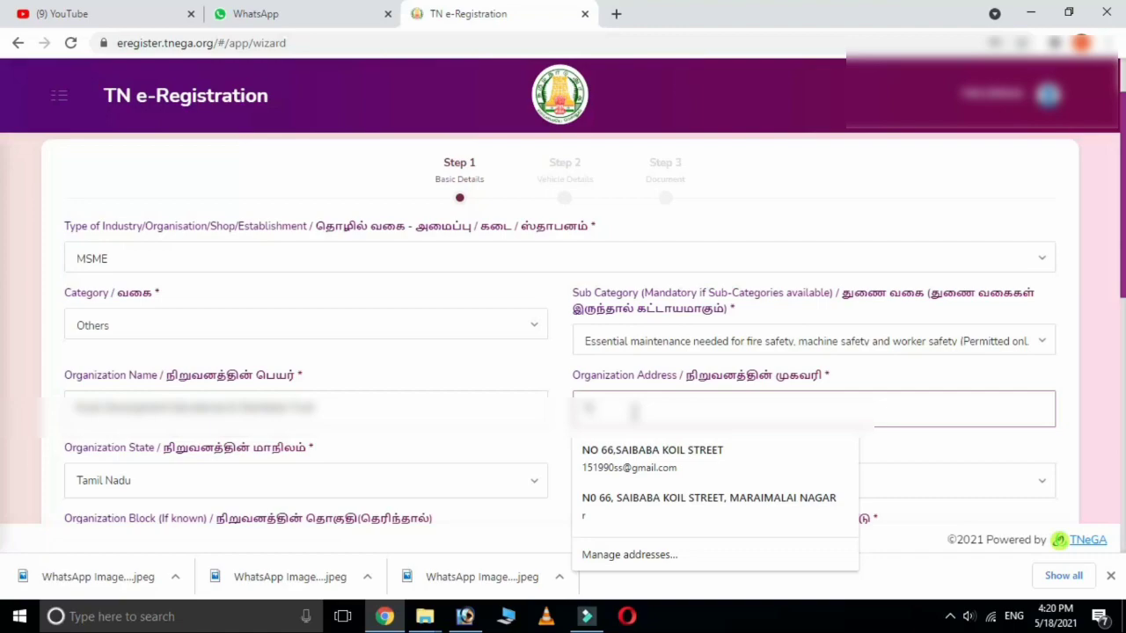
type("O")
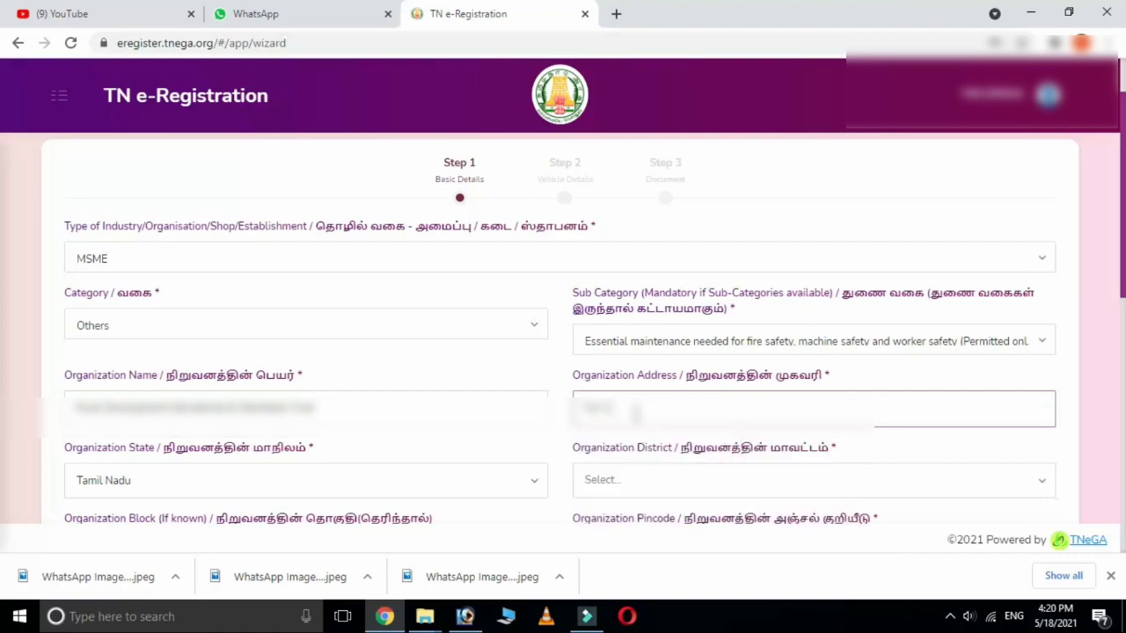
type(" Main S")
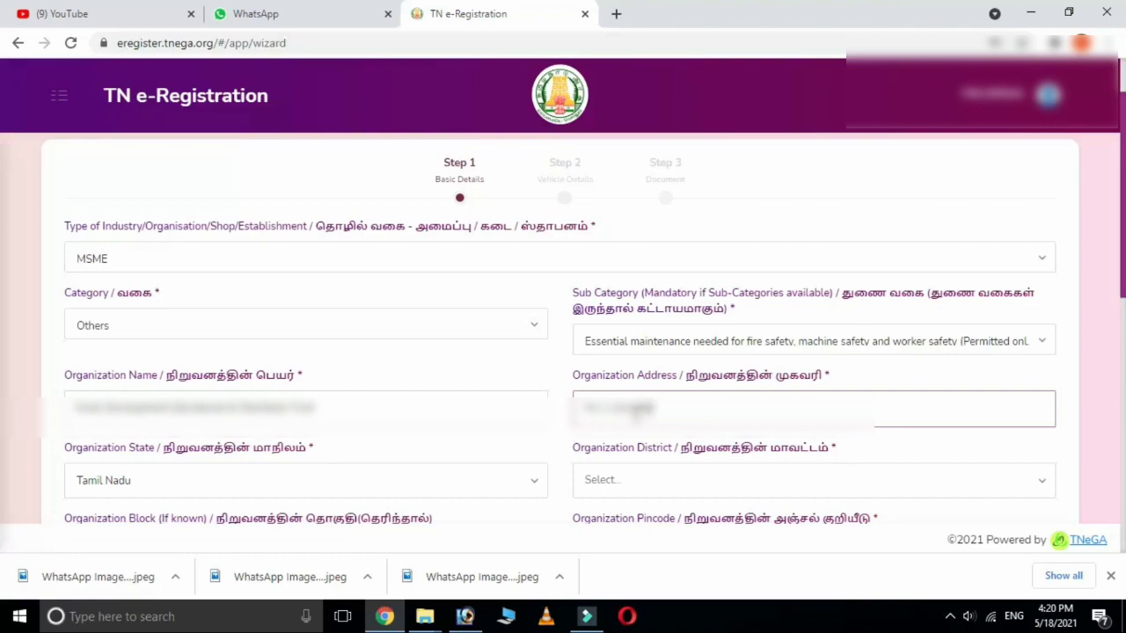
type("treet, Chen")
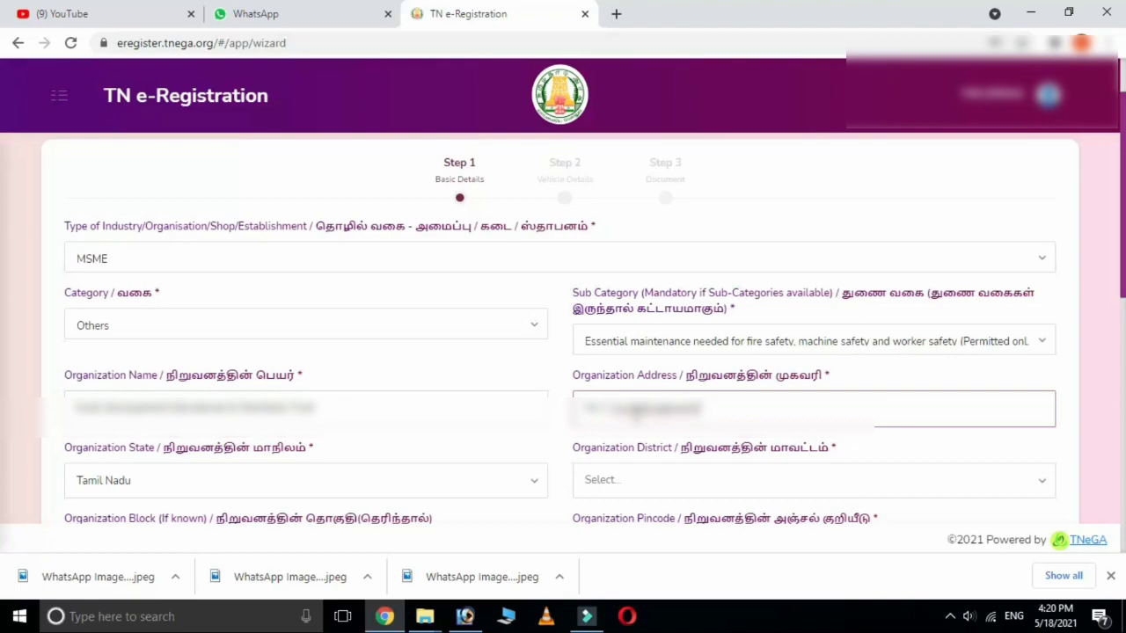
type("nai 600078, India")
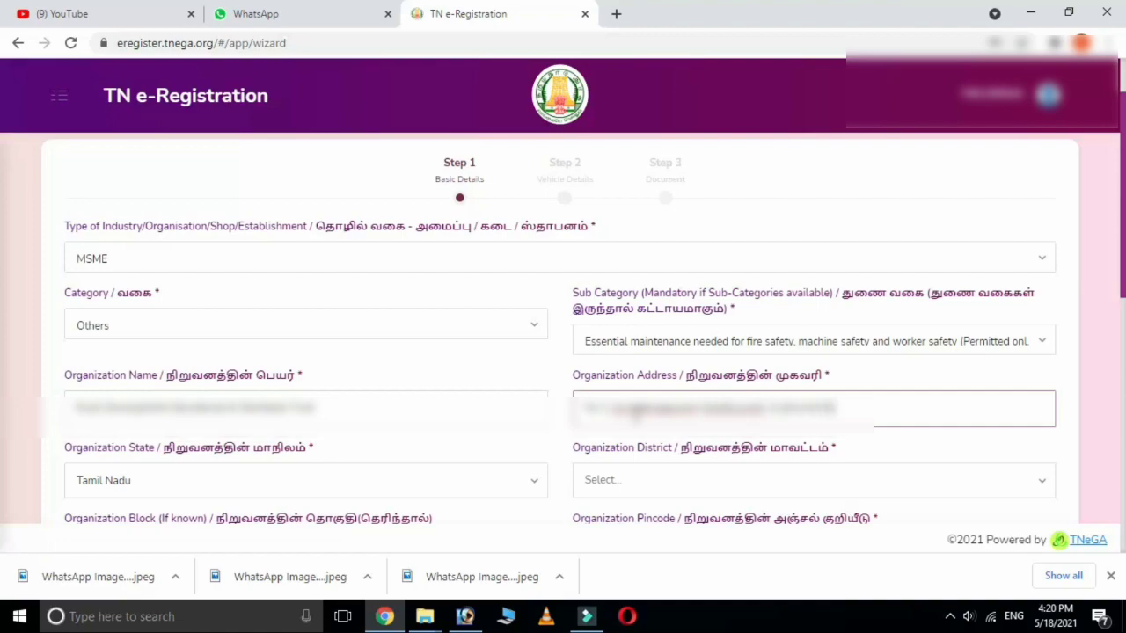
type(".11")
type("600020")
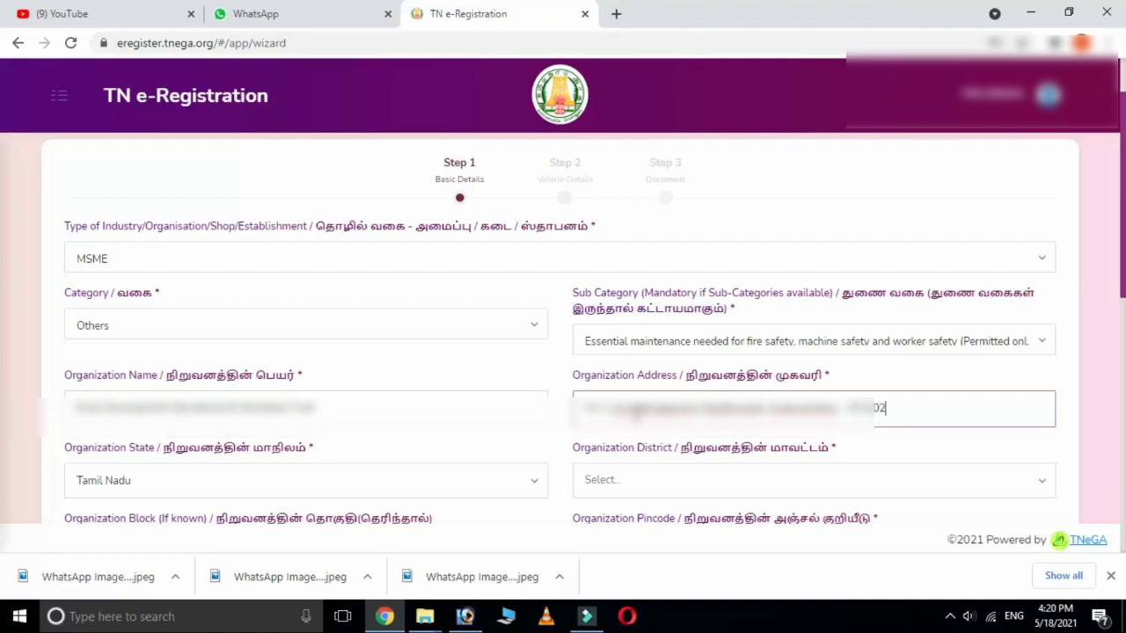
key("BackSpace")
Set district Chengalpattu and block Kattankolattur, and enter the organization pincode.
left_click(630, 485)
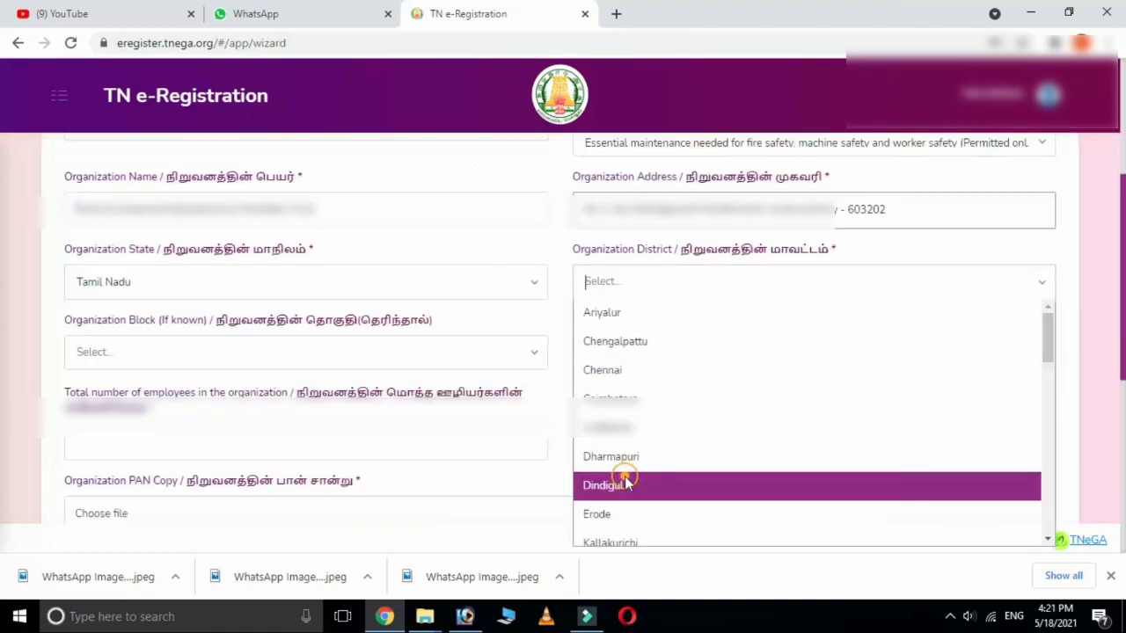
left_click(624, 345)
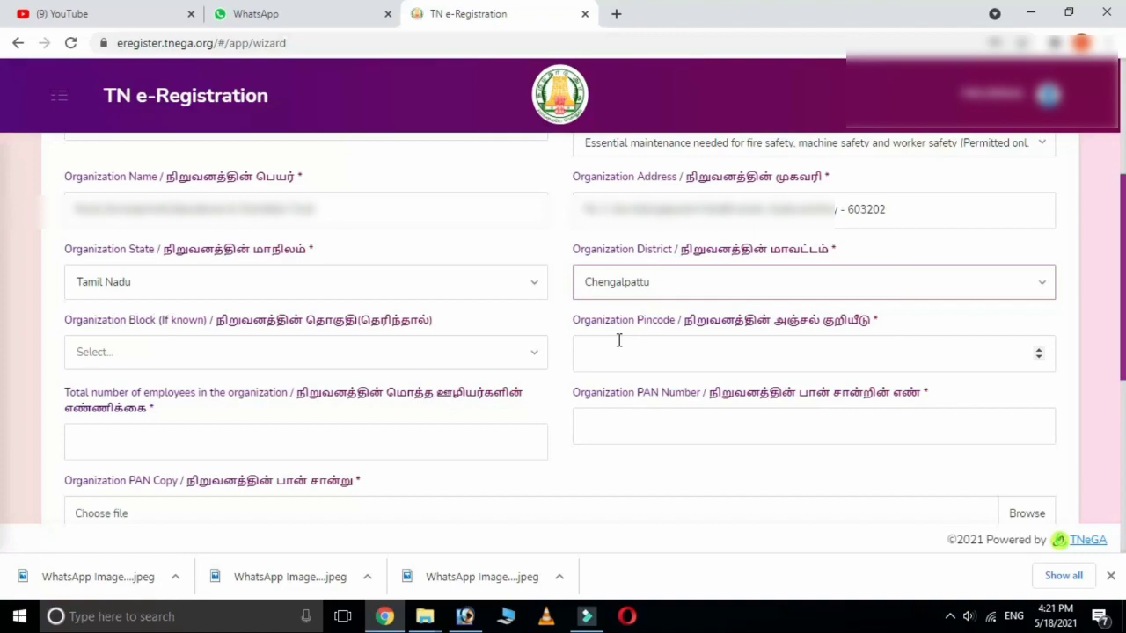
left_click(527, 353)
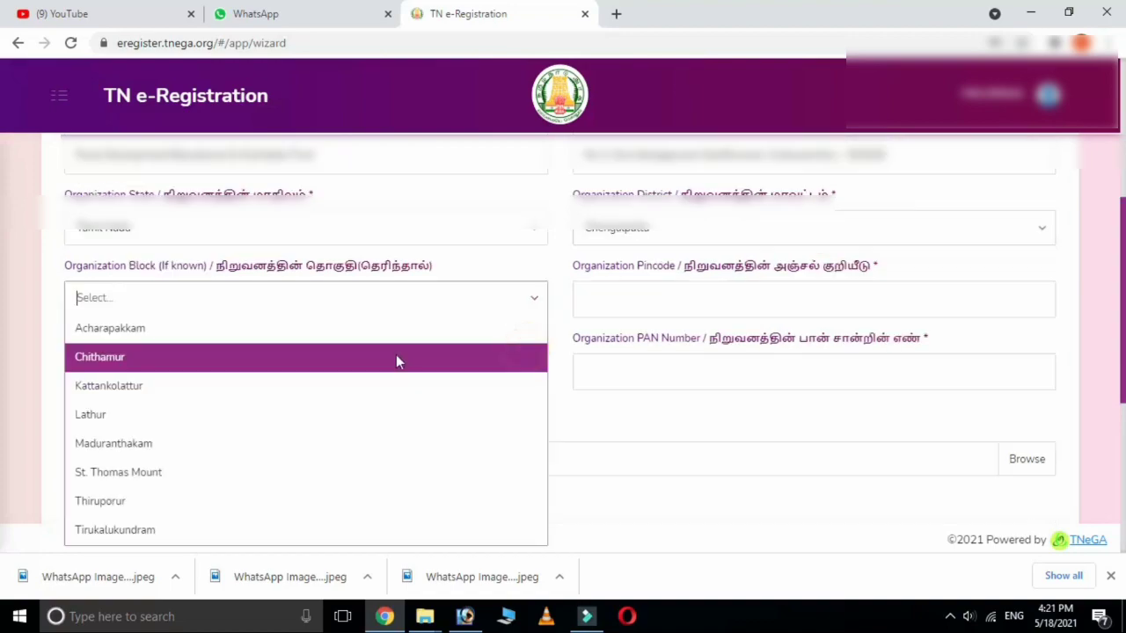
left_click(143, 387)
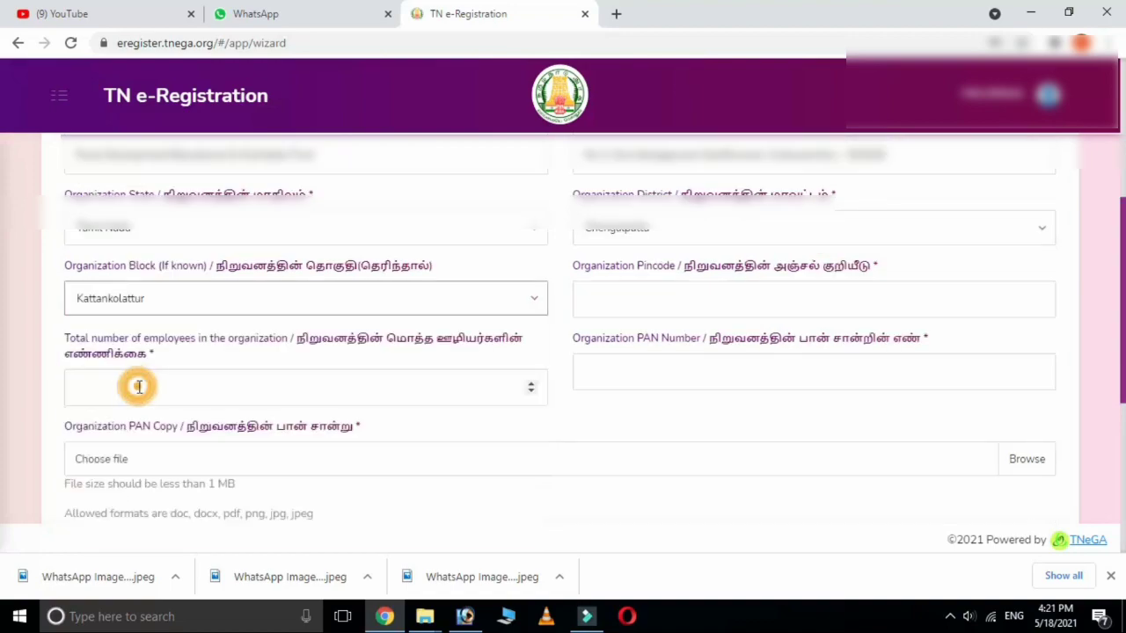
left_click(666, 307)
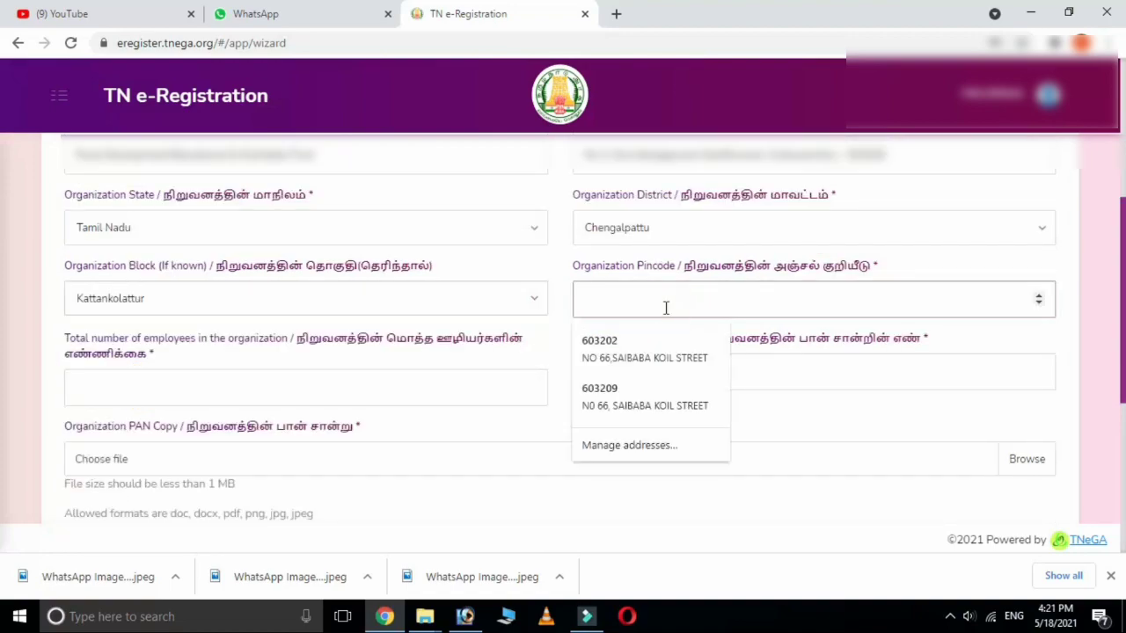
type("603202")
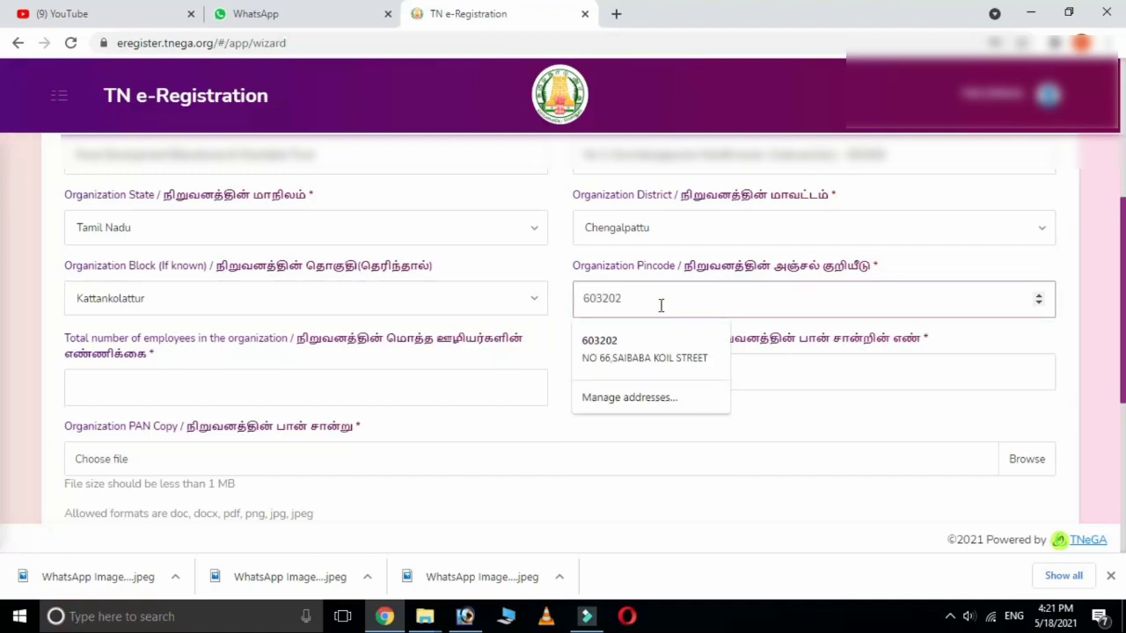
left_click(295, 387)
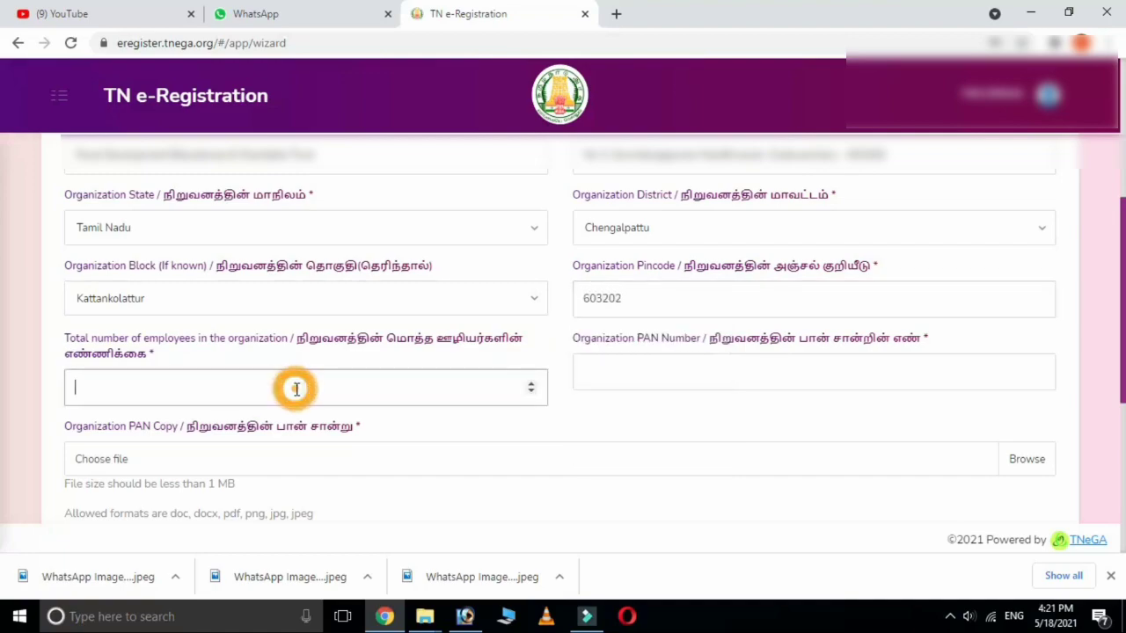
Set total employees to 2 and enter the organization's PAN number.
left_click(531, 386)
left_click(531, 386)
left_click(663, 377)
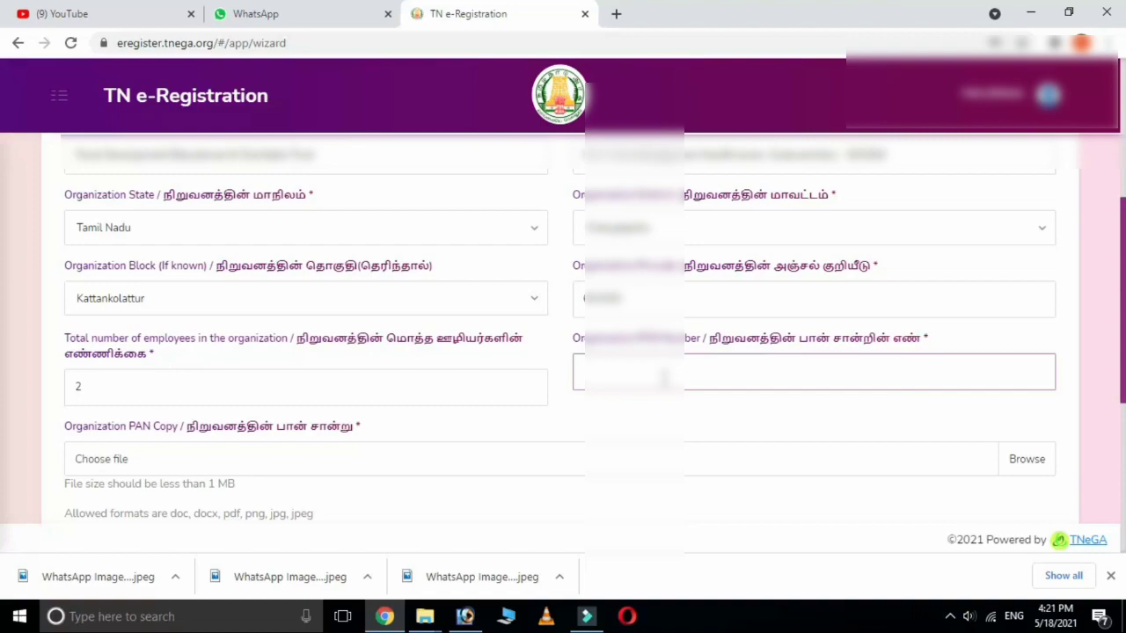
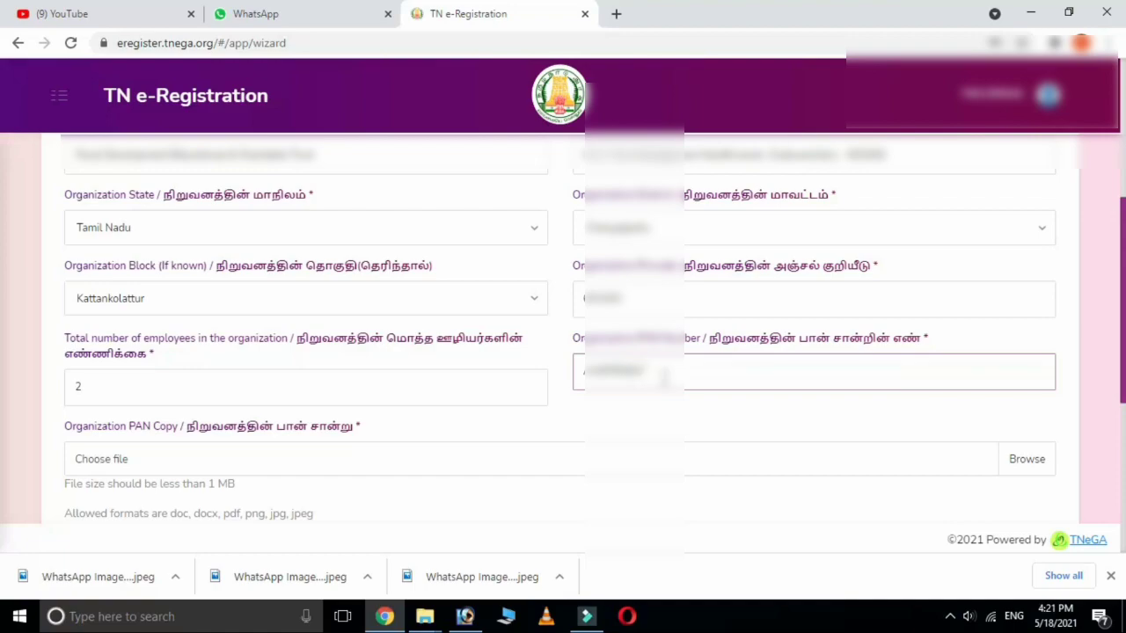
Attach WhatsApp Image 2021-05-18 at 4.01.23 PM.jpeg from the appuna folder as the PAN copy.
left_click(1027, 471)
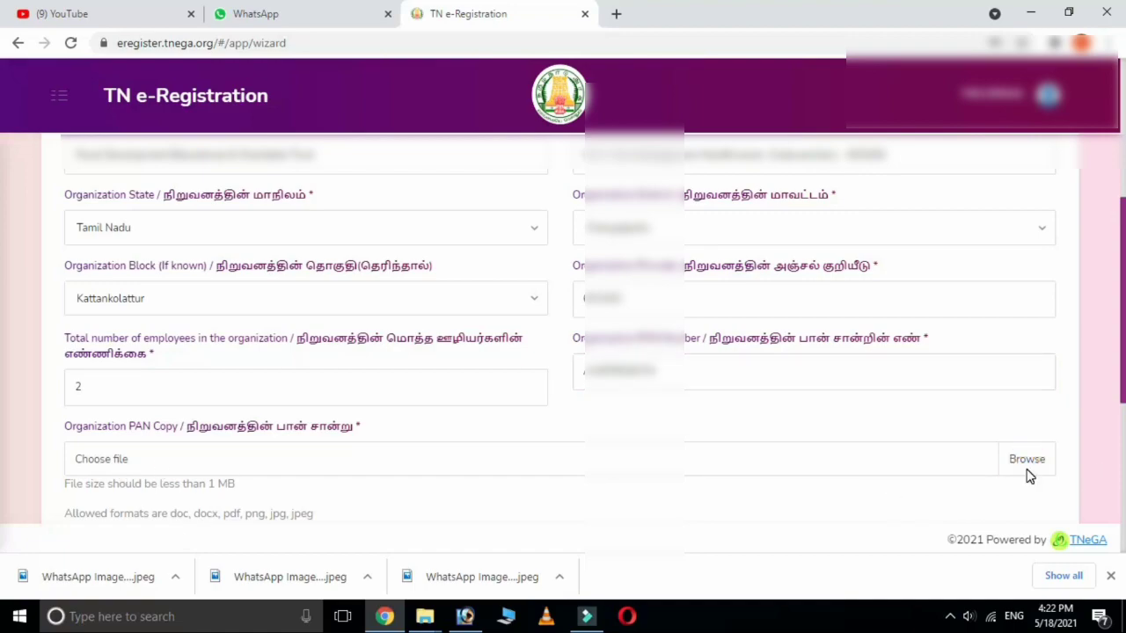
left_click(1027, 466)
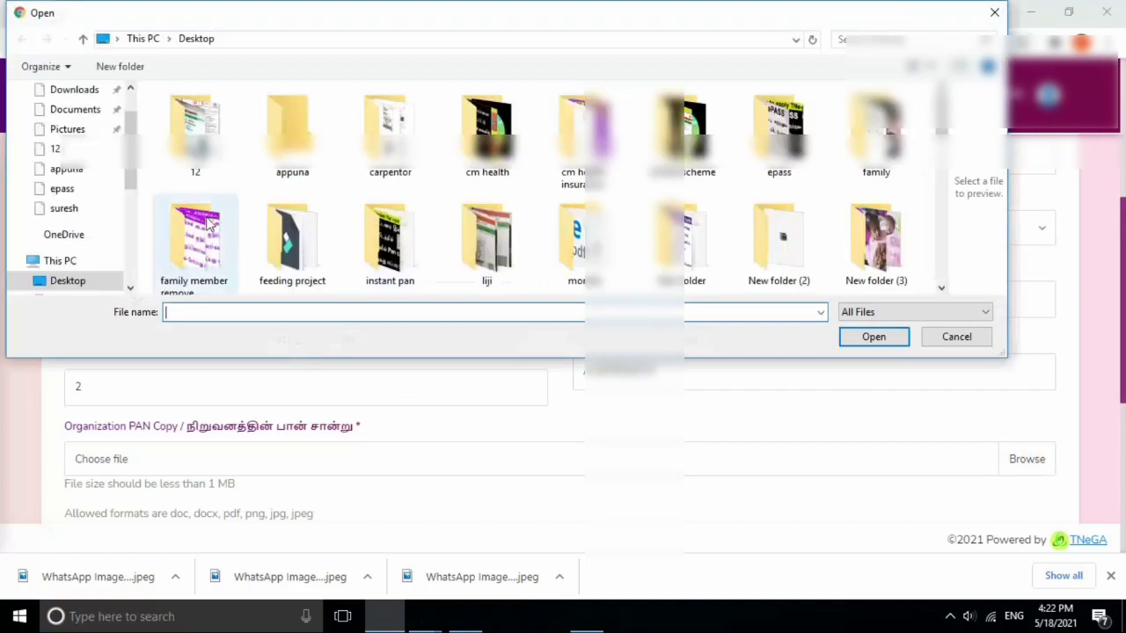
left_click(195, 132)
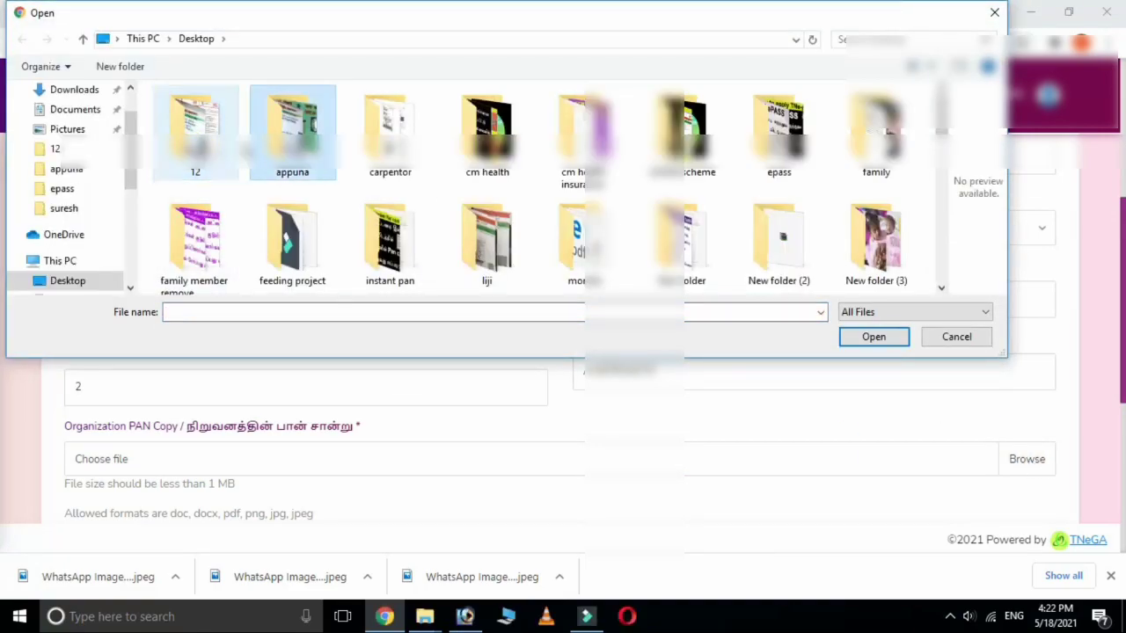
left_click(297, 130)
double_click(297, 130)
left_click(387, 110)
left_click(874, 337)
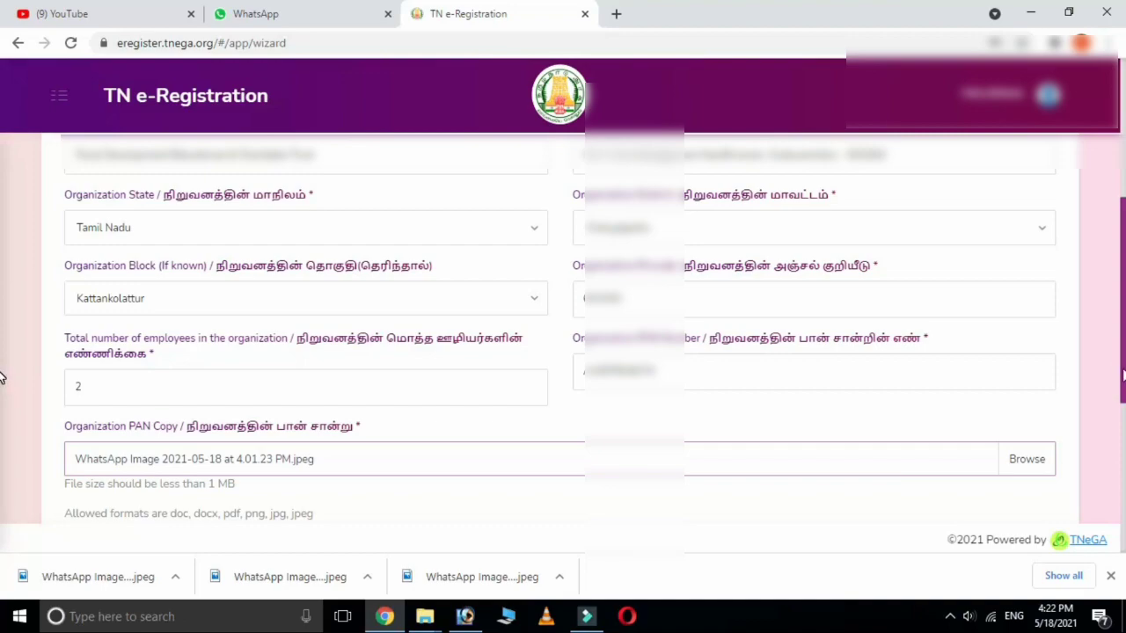
Fill in the authorized person's name, designation Chairman and e-mail address.
scroll(1, 377, "down", 5)
scroll(2, 480, "down", 1)
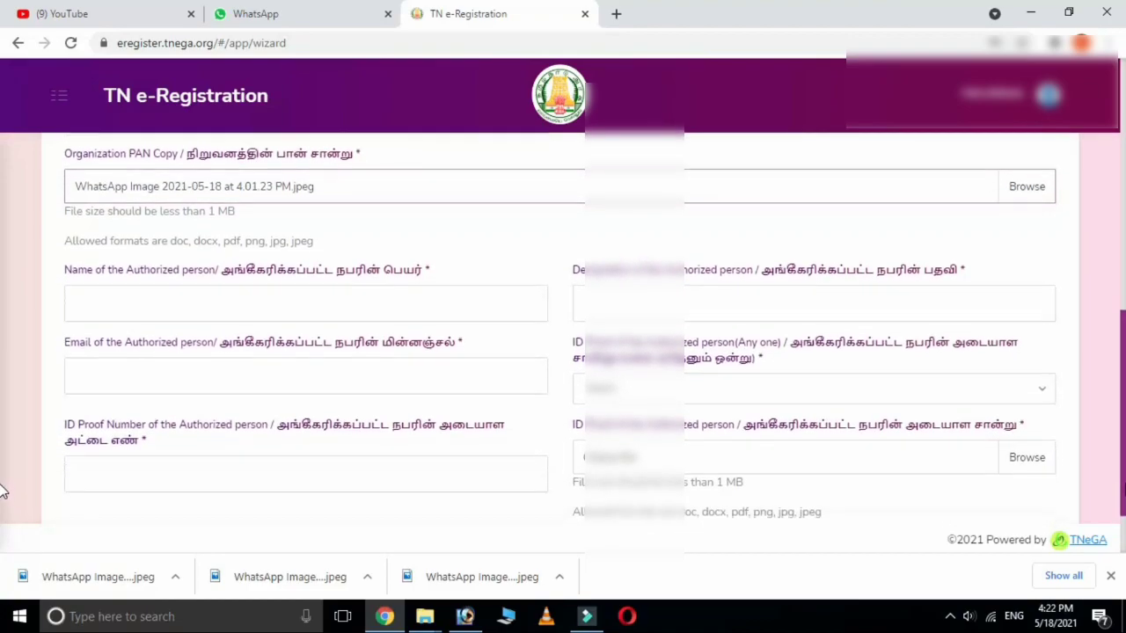
scroll(3, 492, "down", 2)
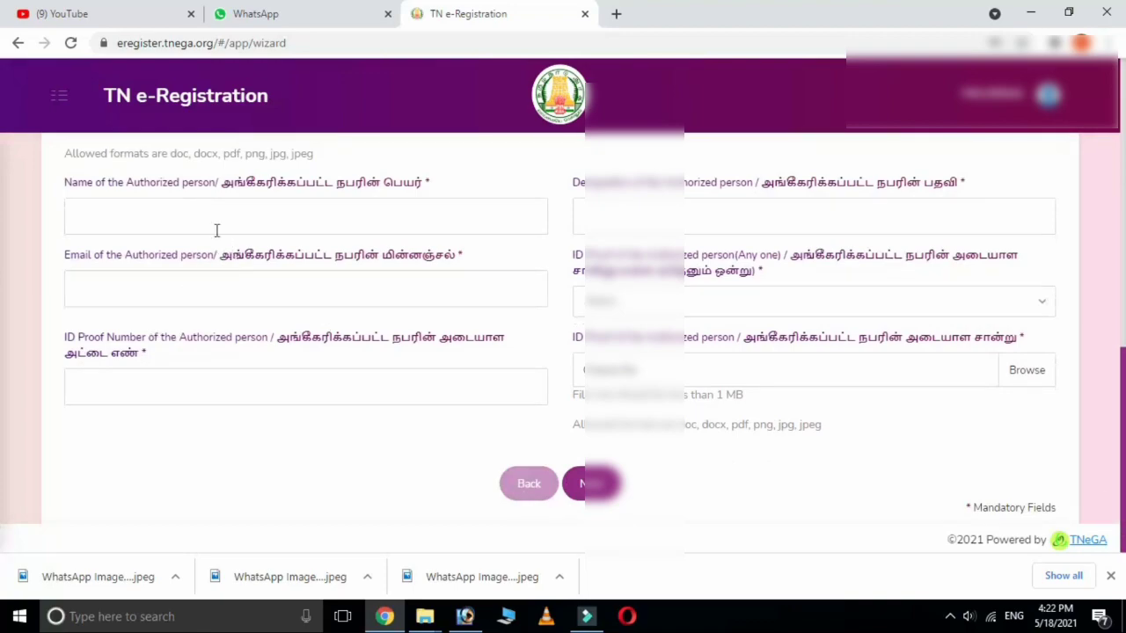
left_click(182, 219)
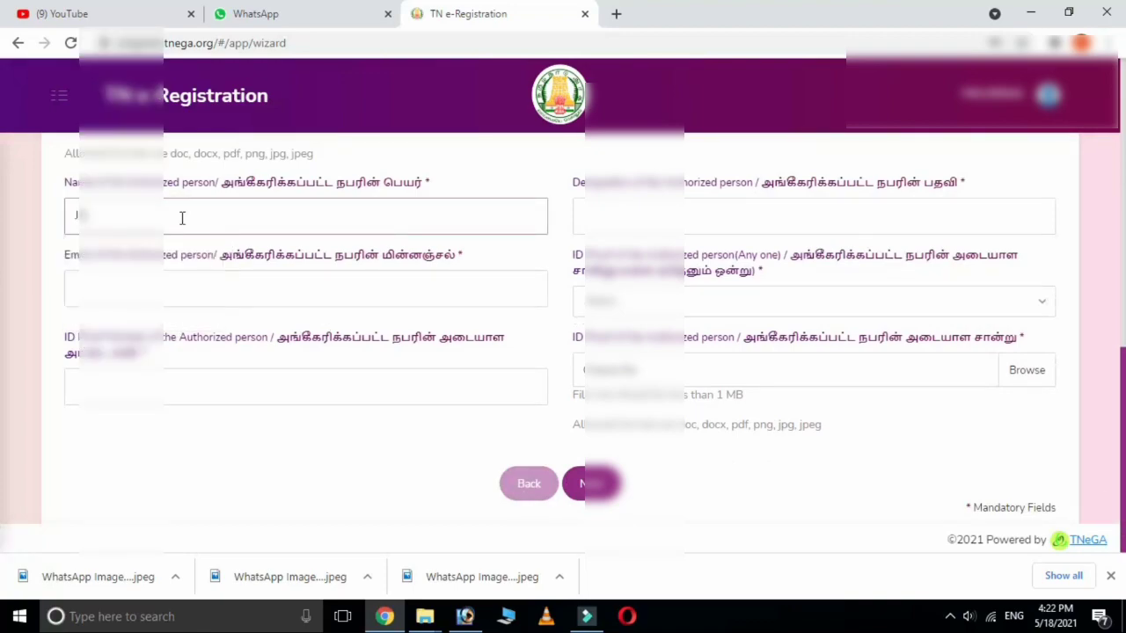
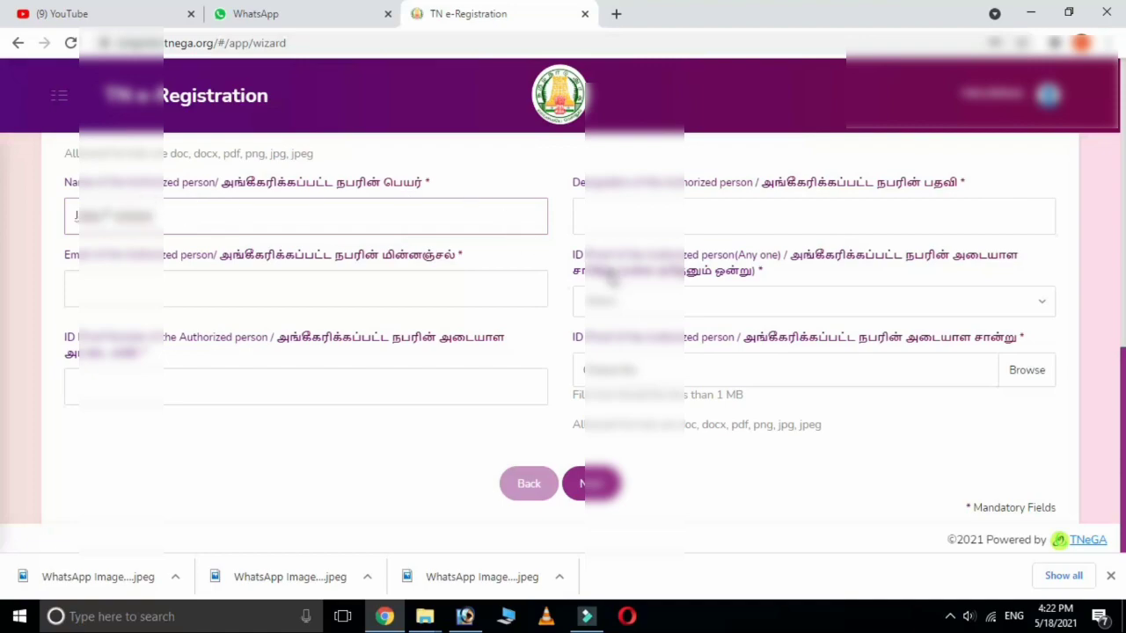
left_click(624, 219)
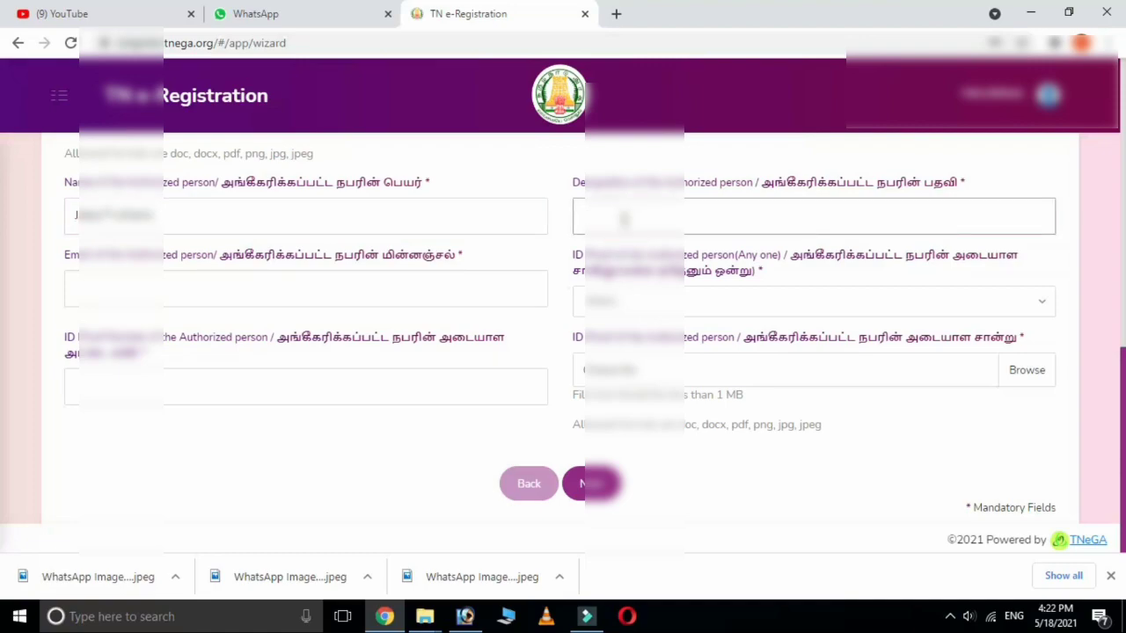
type("Chairman")
left_click(329, 295)
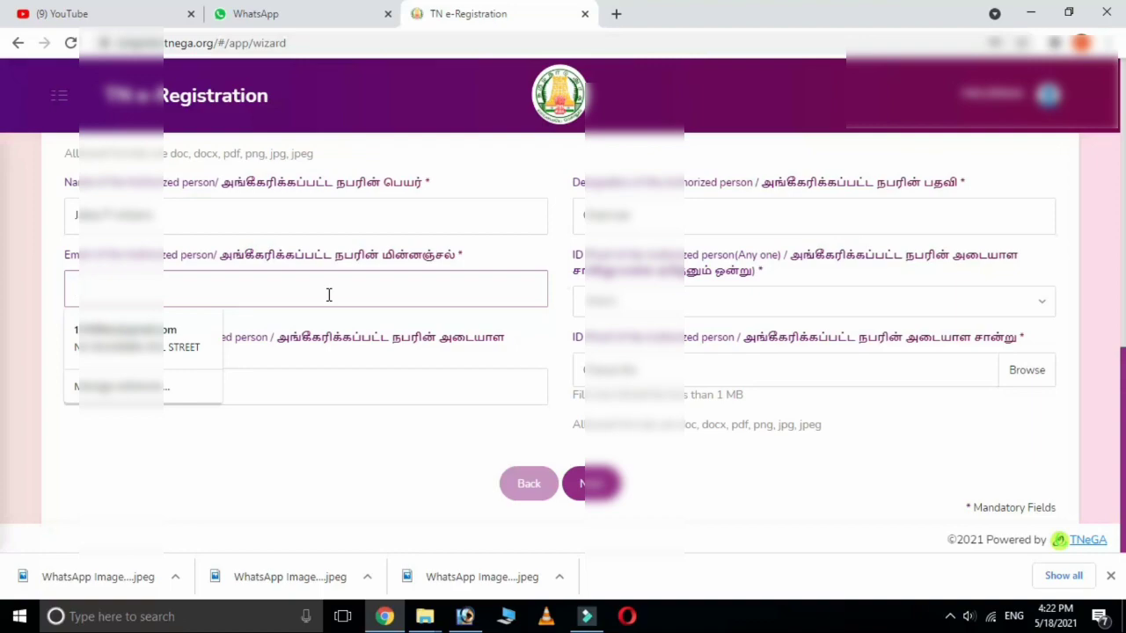
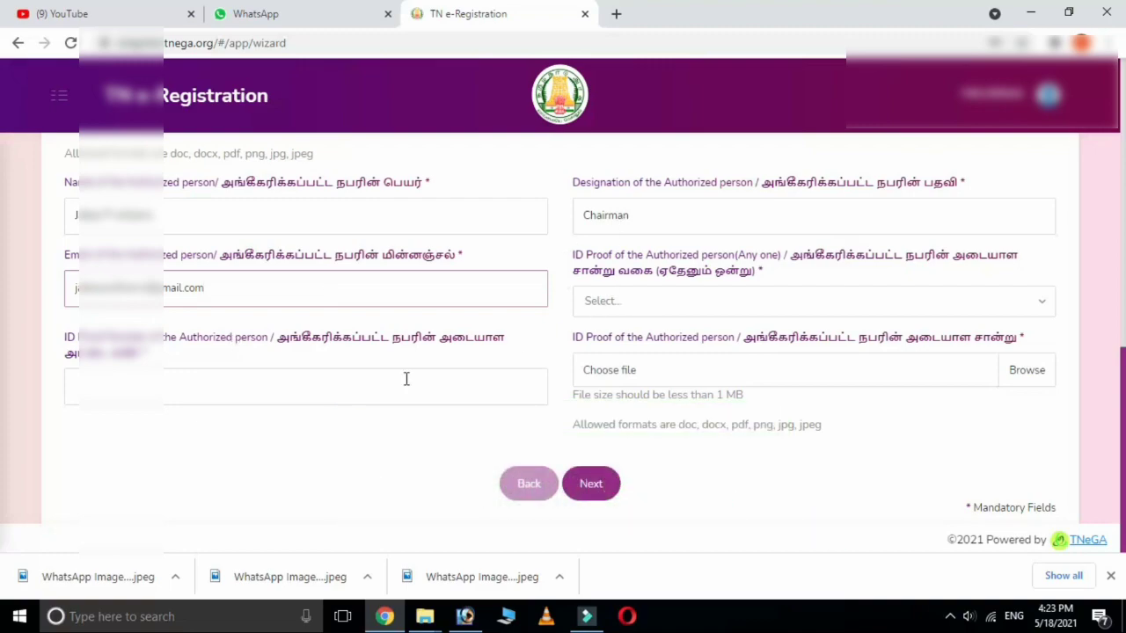
Choose Aadhar Card as the ID proof type and enter the ID number.
left_click(620, 304)
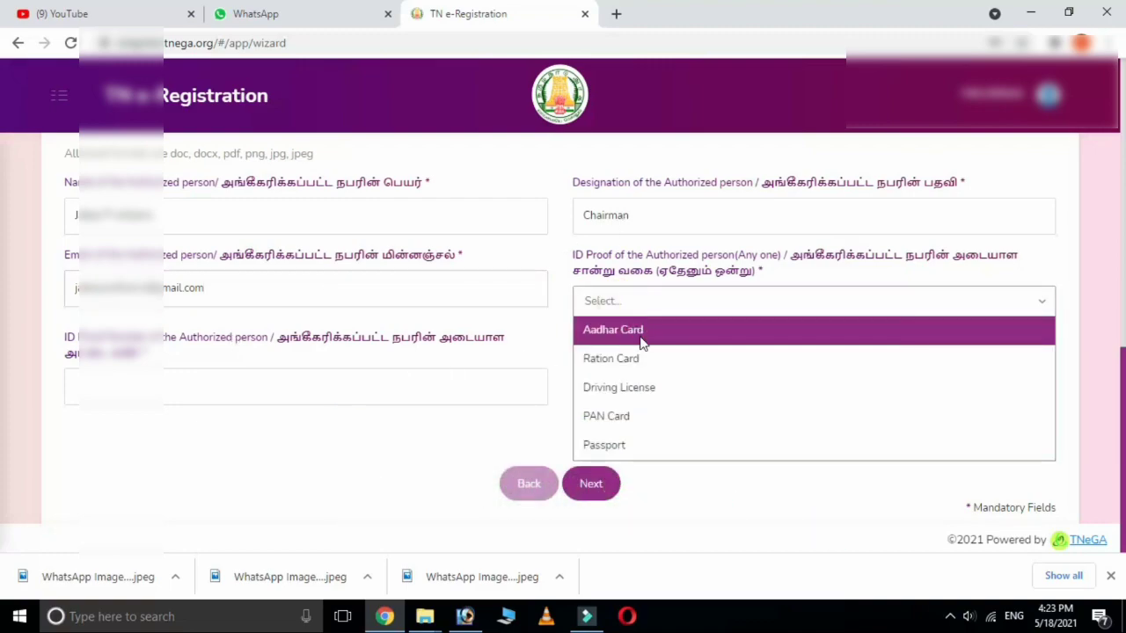
left_click(641, 331)
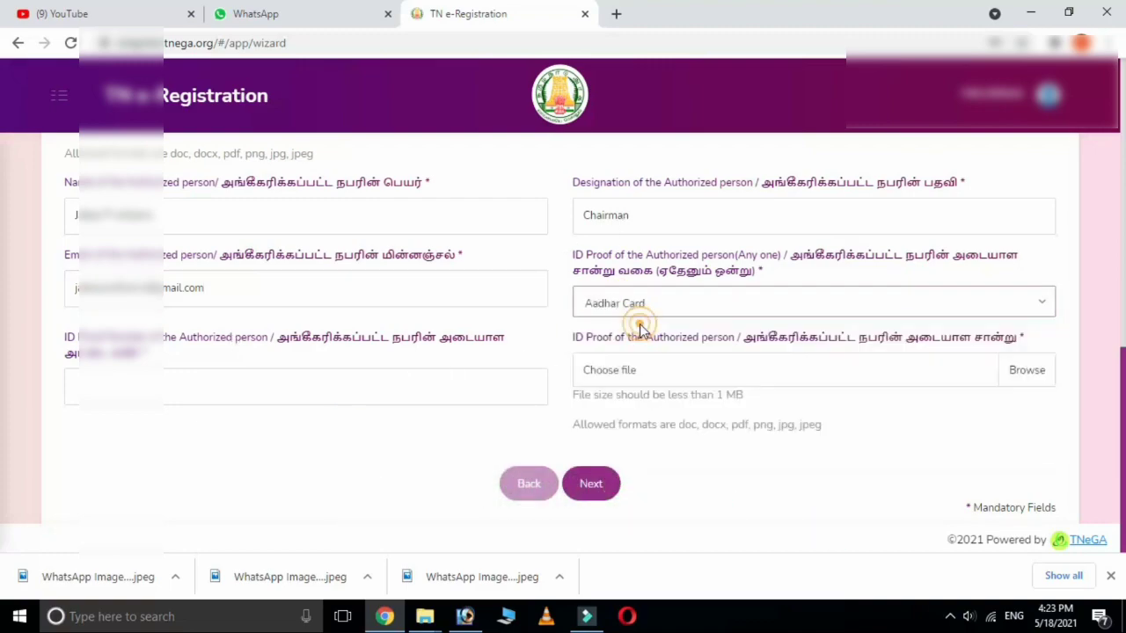
left_click(204, 390)
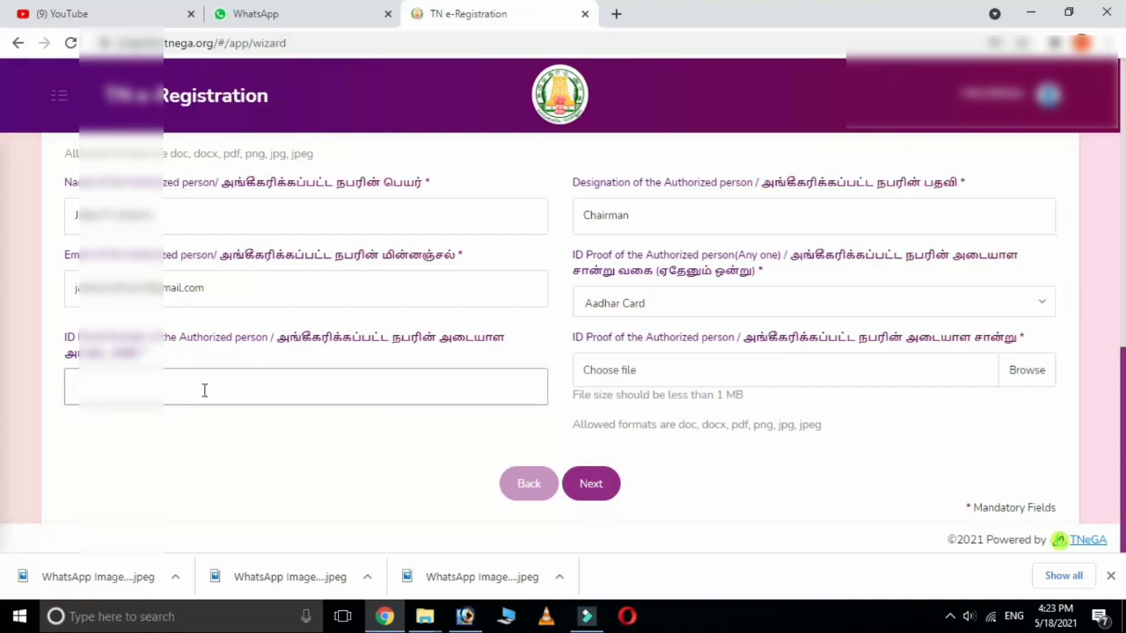
type("75555555")
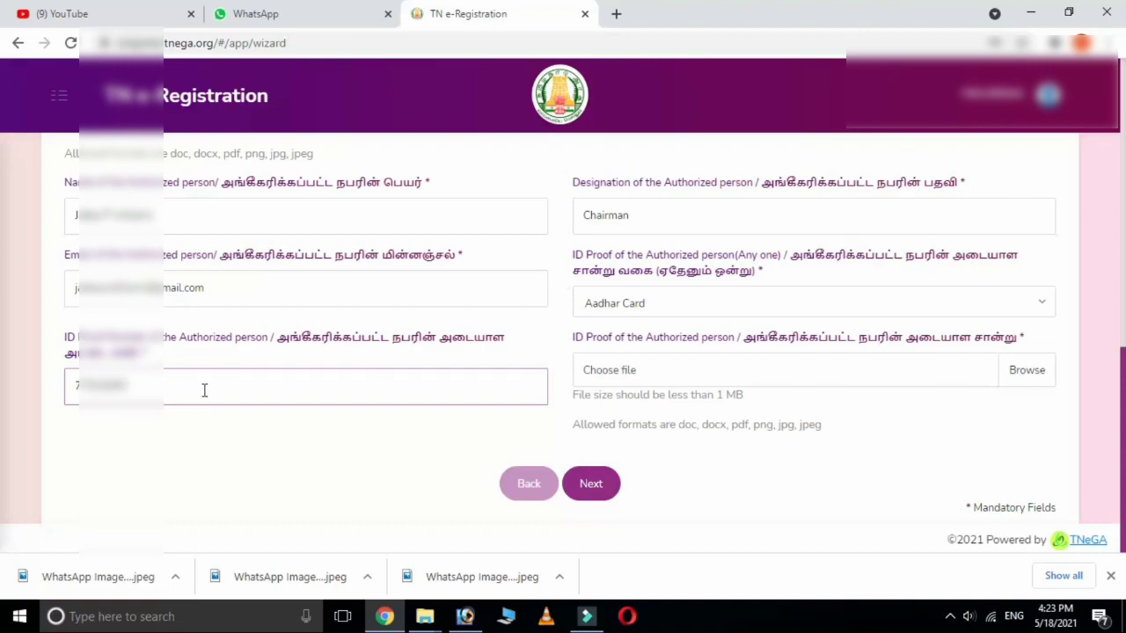
type("55555")
Attach the 4.01.03 PM WhatsApp image as ID proof and continue to Vehicle Details.
left_click(614, 378)
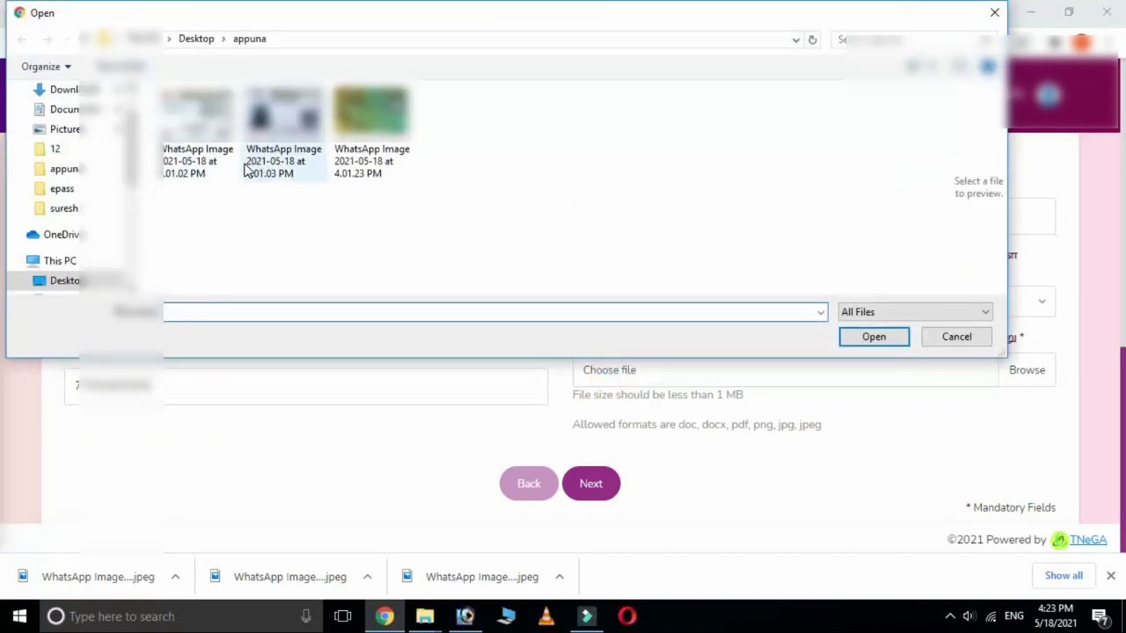
left_click(274, 169)
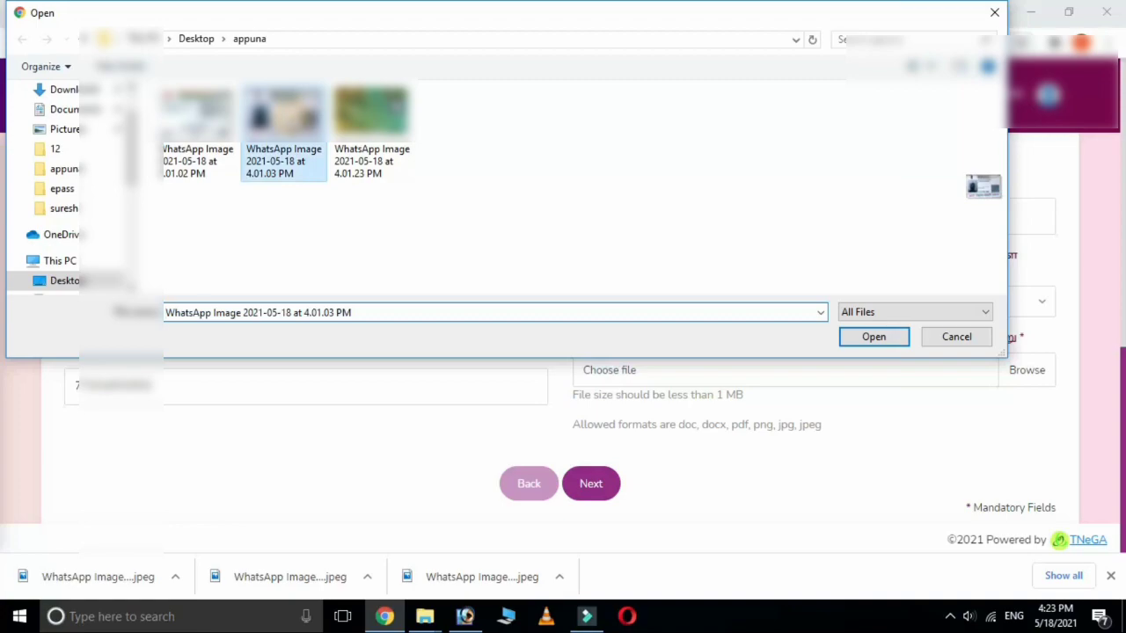
left_click(880, 335)
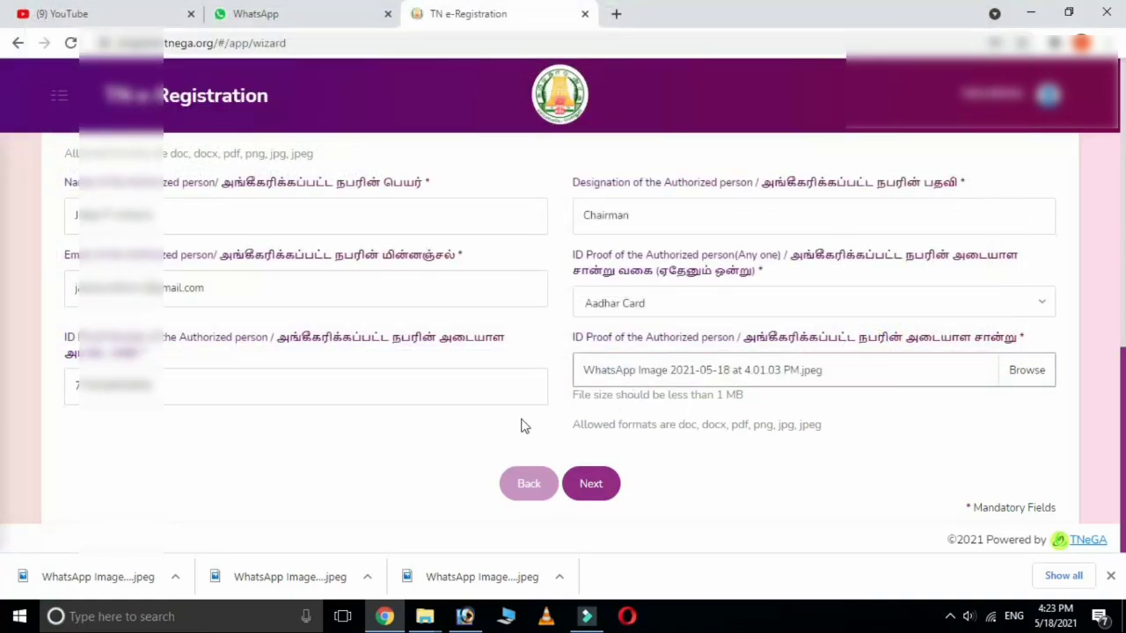
left_click(593, 486)
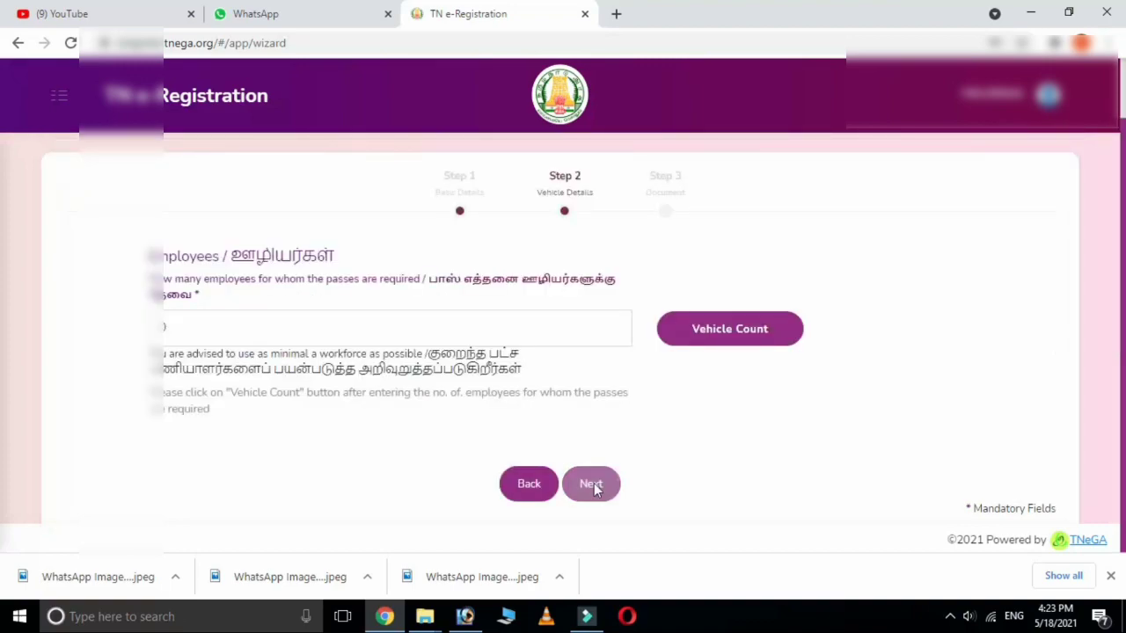
Enter 1 as the number of employees and show the vehicle counters.
left_click(171, 328)
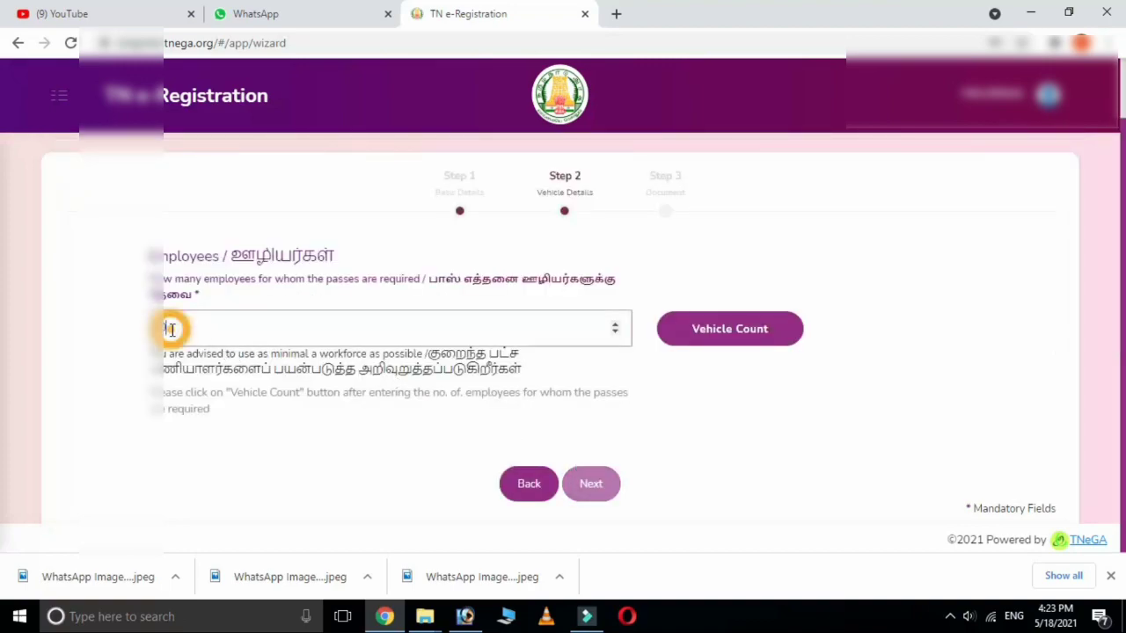
type("1")
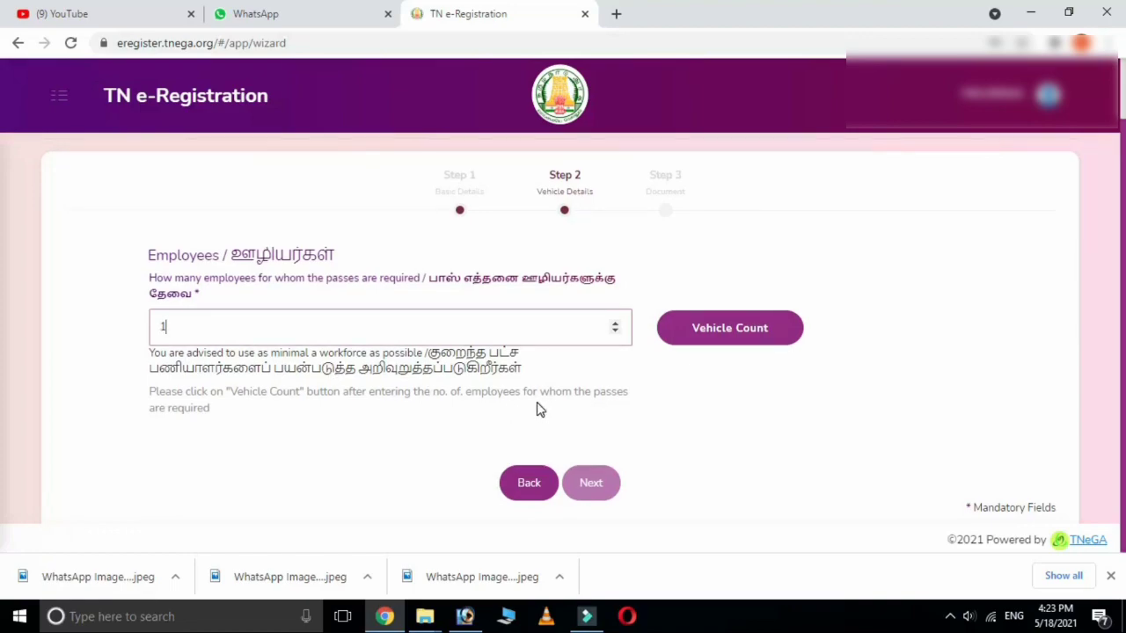
left_click(727, 331)
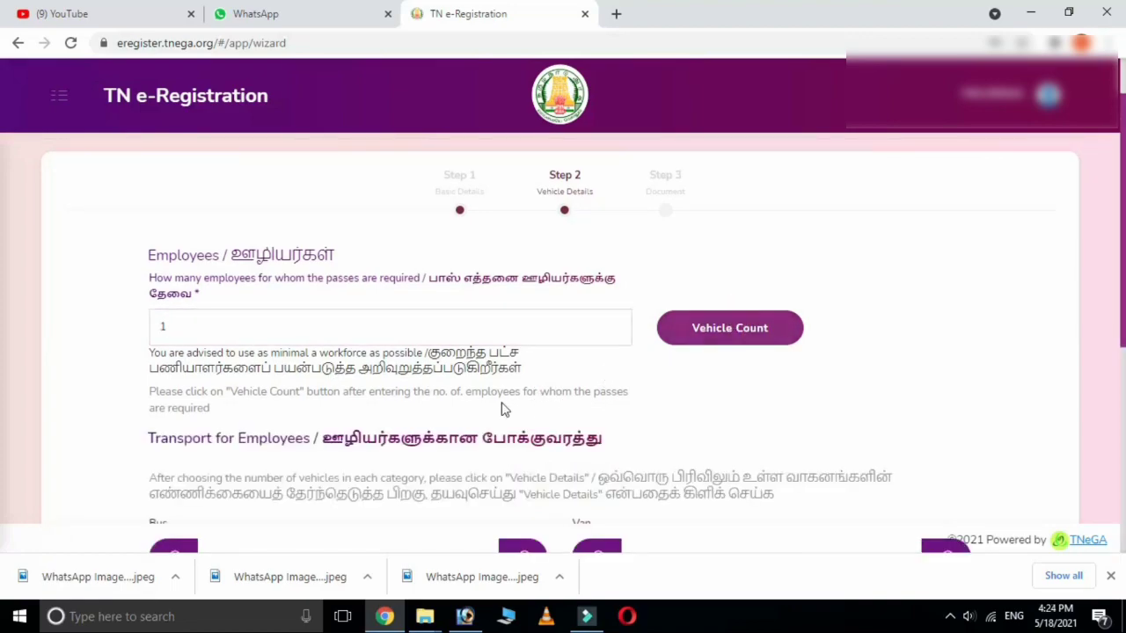
Set the Car/Hired Taxi count to 1 and bring up the vehicle count confirmation.
scroll(528, 409, "down", 2)
scroll(500, 407, "down", 1)
scroll(500, 407, "up", 1)
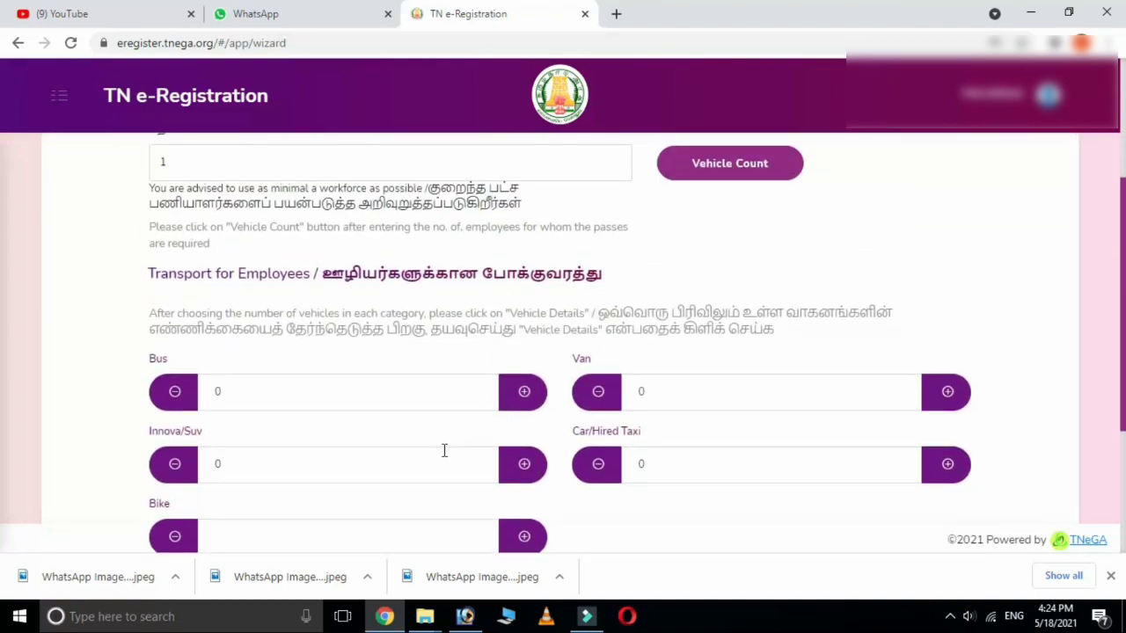
scroll(443, 451, "down", 1)
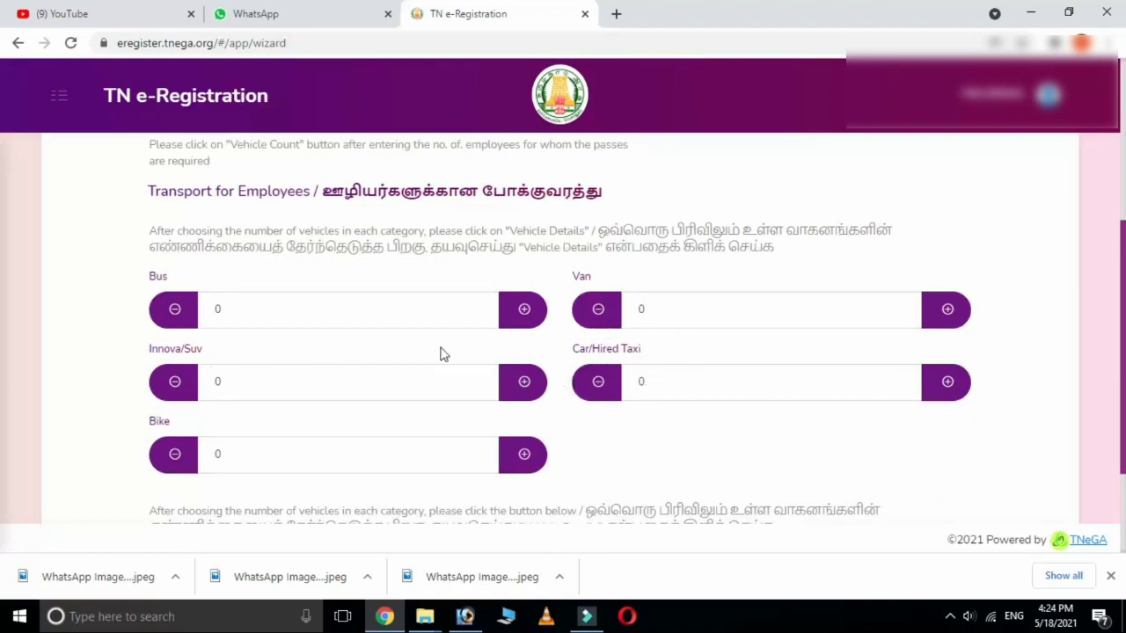
scroll(466, 379, "up", 4)
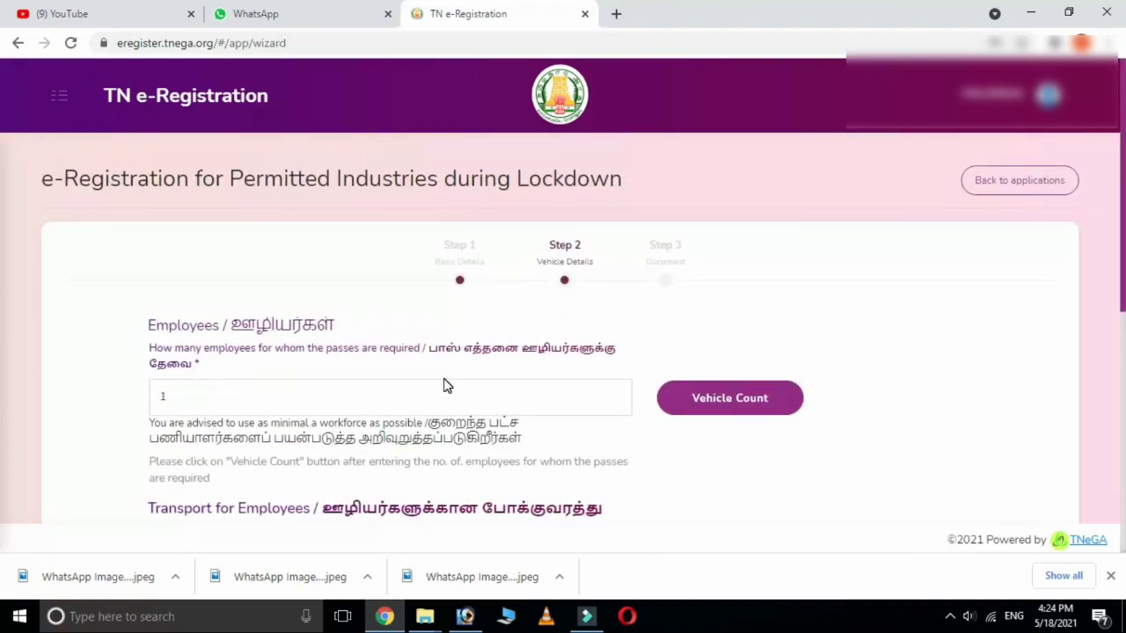
scroll(478, 389, "down", 3)
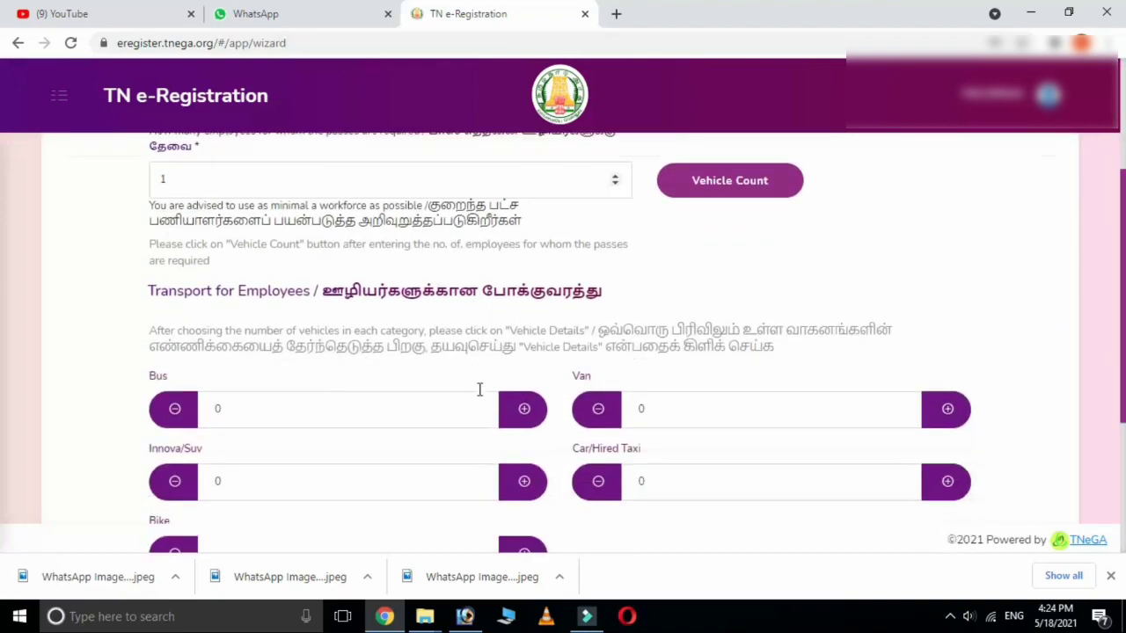
scroll(479, 390, "down", 3)
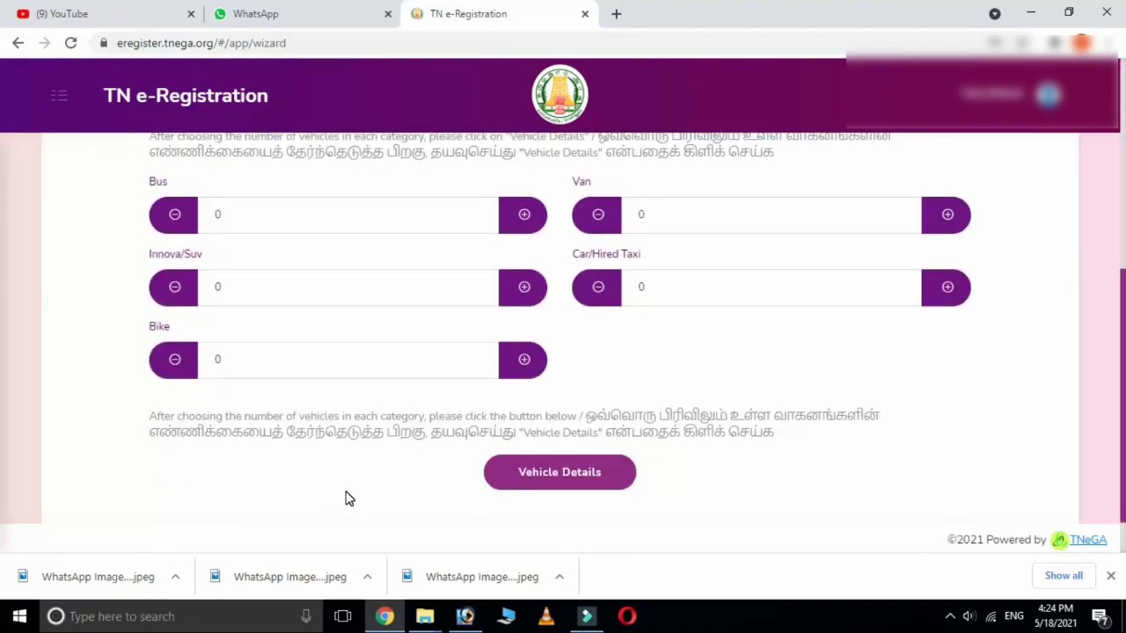
scroll(346, 499, "up", 3)
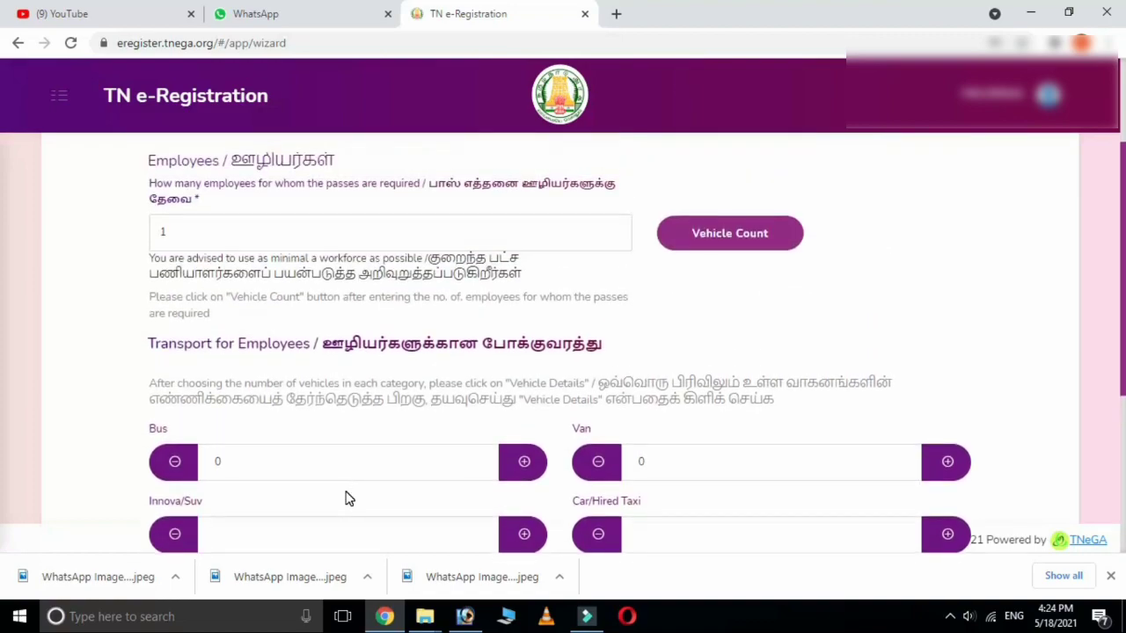
scroll(663, 534, "down", 1)
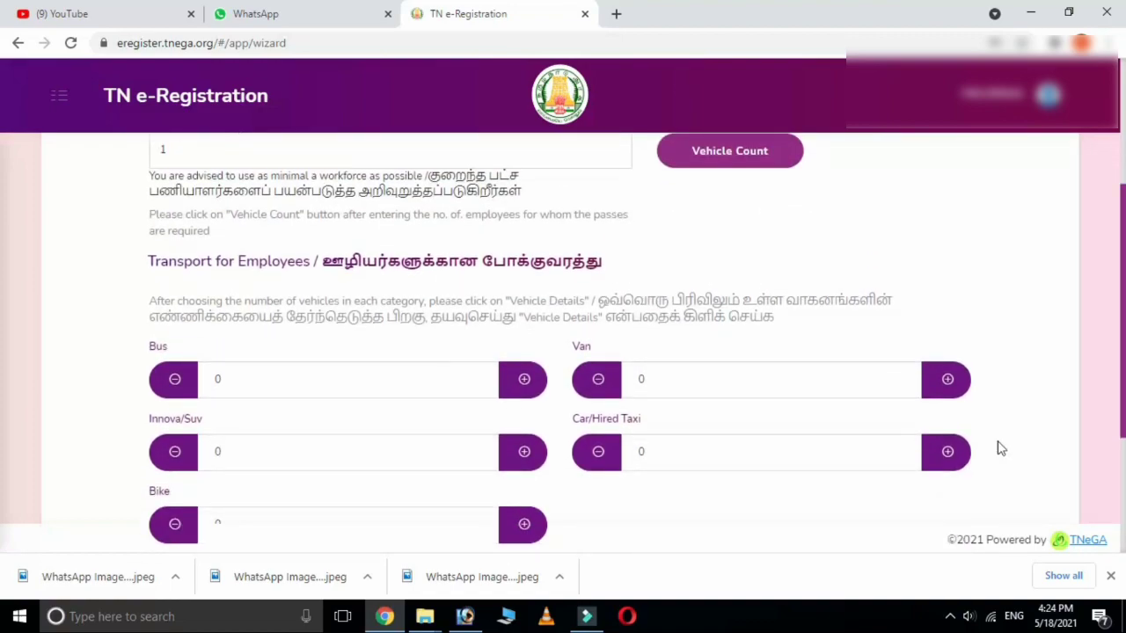
left_click(944, 452)
scroll(777, 483, "down", 3)
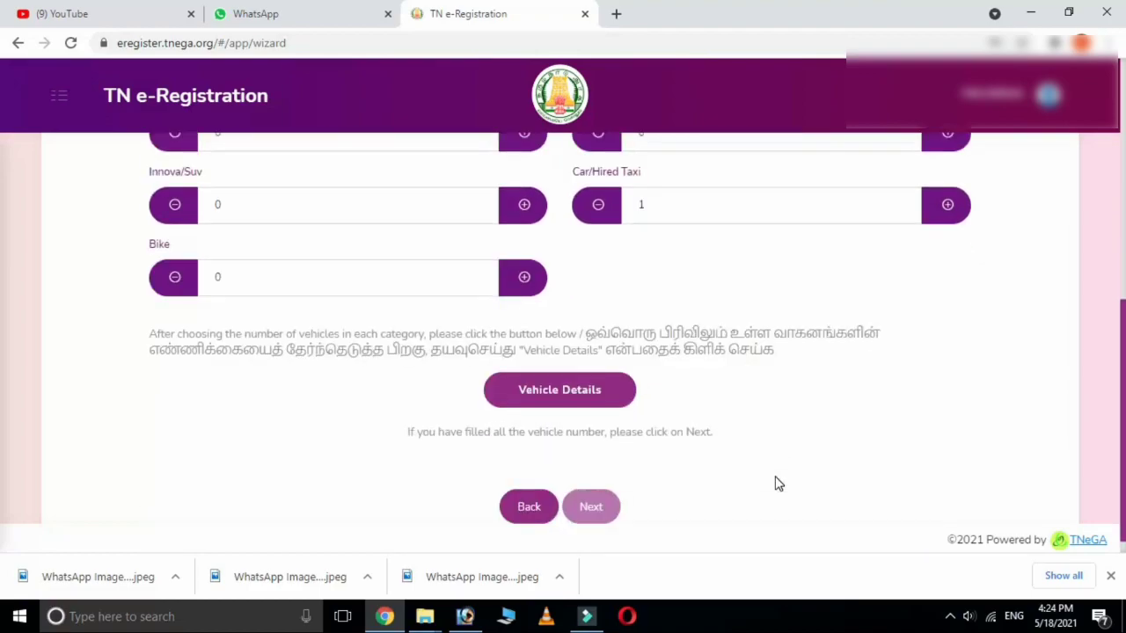
left_click(553, 396)
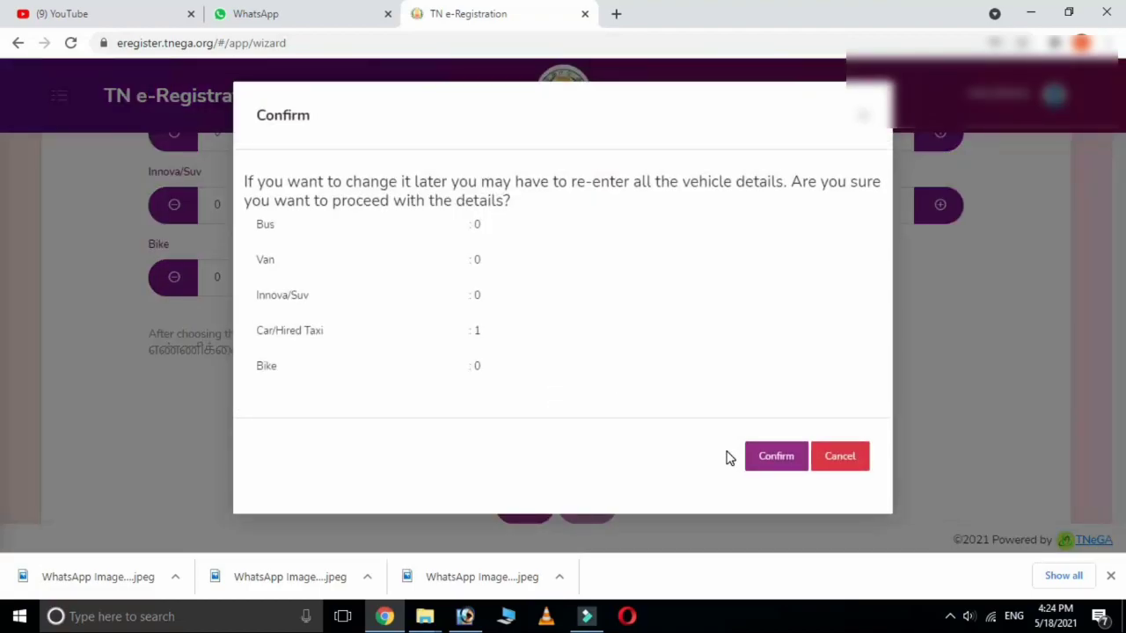
Confirm the vehicle count summary.
left_click(763, 459)
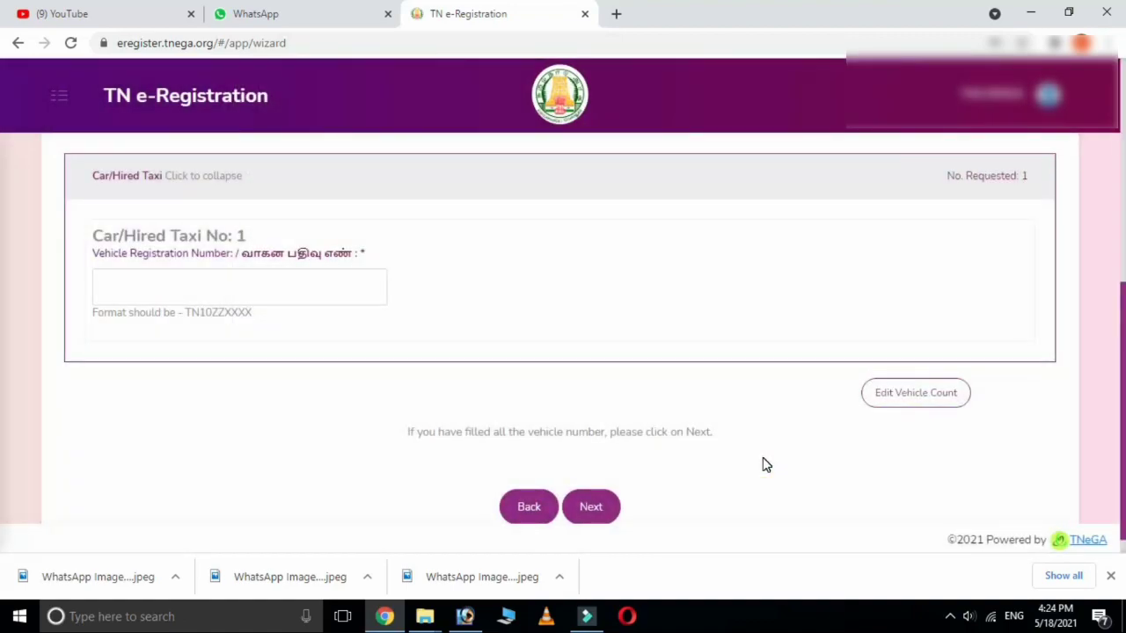
scroll(202, 370, "up", 2)
scroll(217, 389, "down", 1)
scroll(217, 389, "down", 1)
Enter the taxi's registration number and continue to the Step 3 declaration page.
left_click(183, 377)
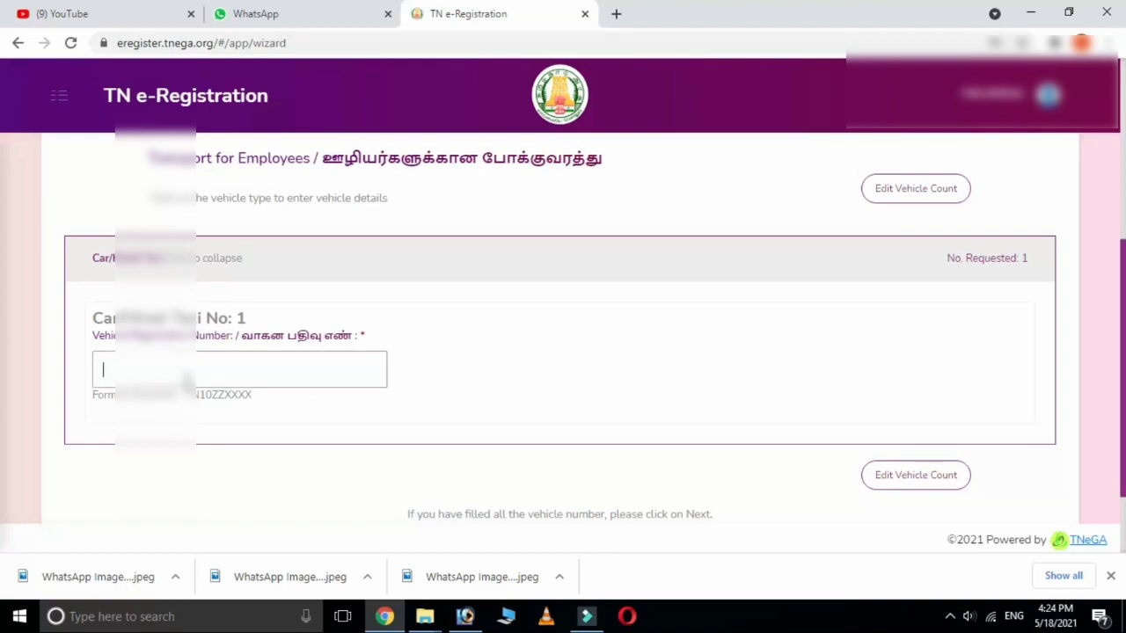
type("TN09")
type("10")
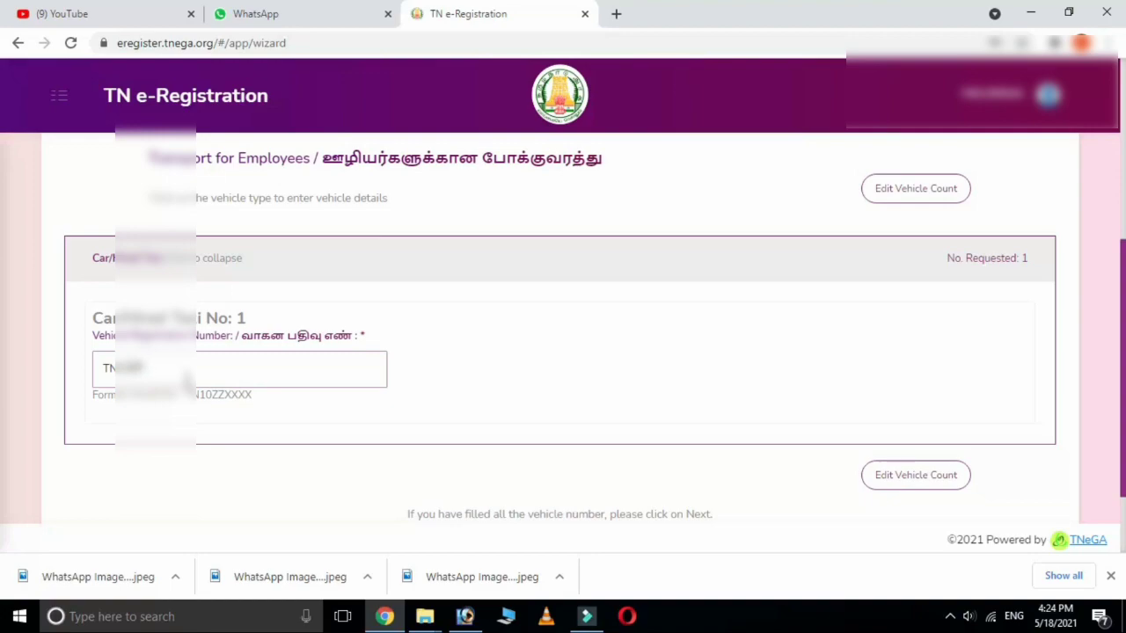
type("AB1")
scroll(664, 339, "down", 1)
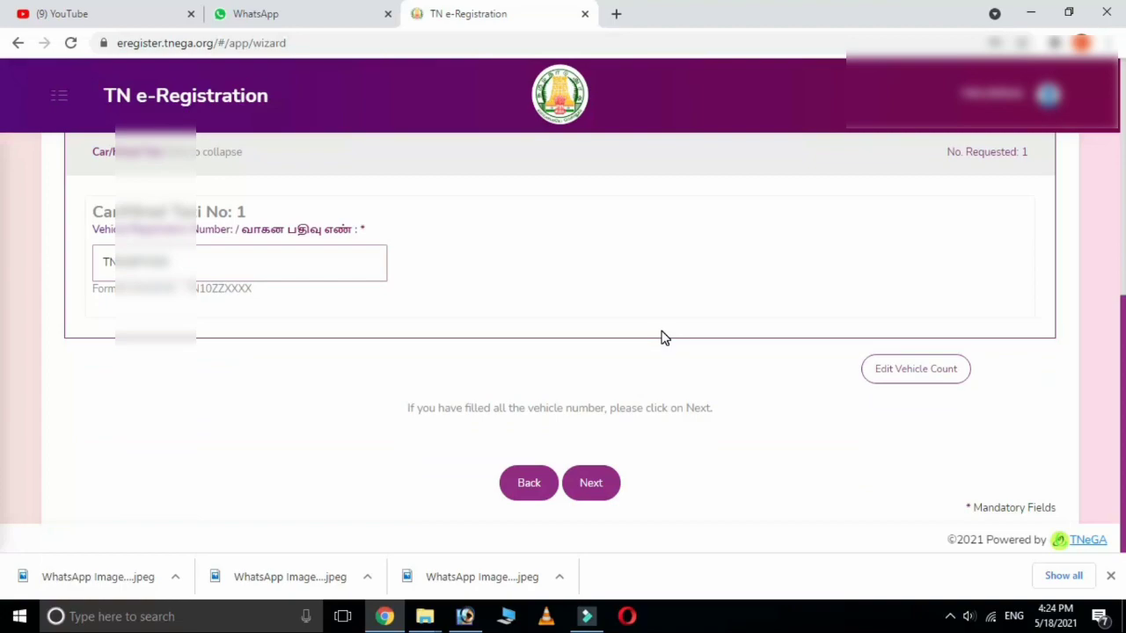
scroll(663, 334, "up", 2)
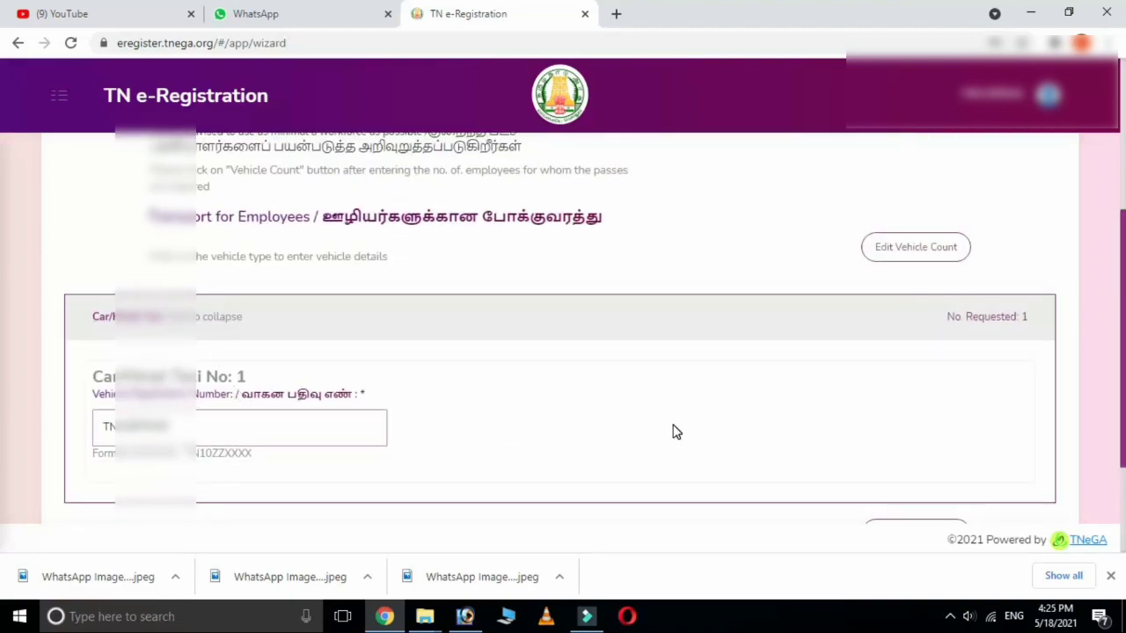
scroll(675, 430, "down", 2)
left_click(587, 486)
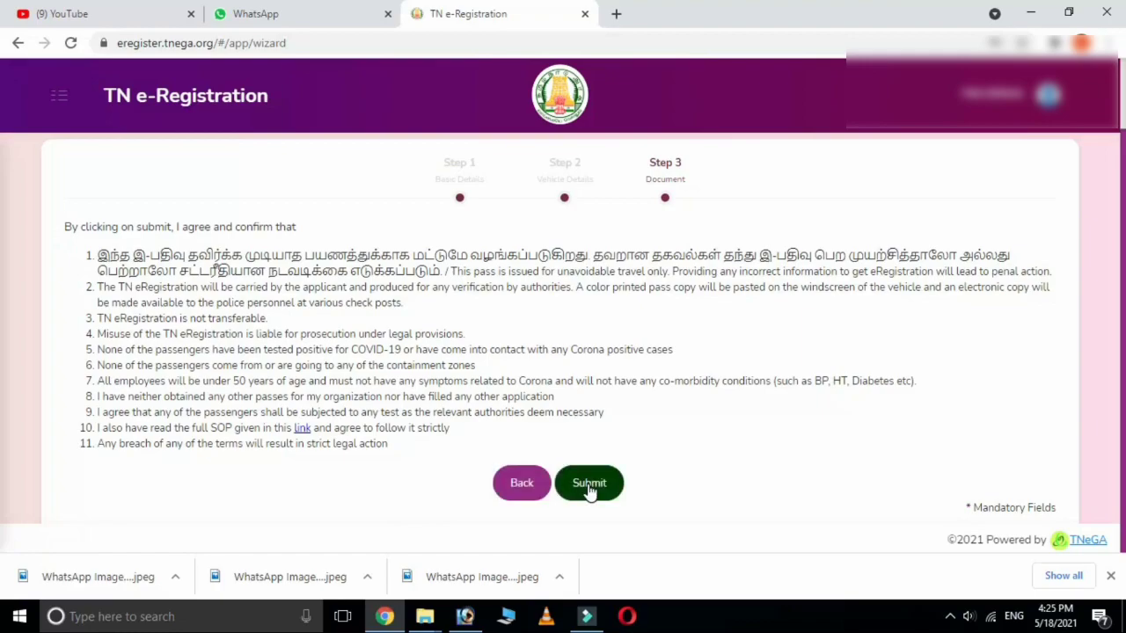
Submit the application and view the registered pass copy.
left_click(588, 487)
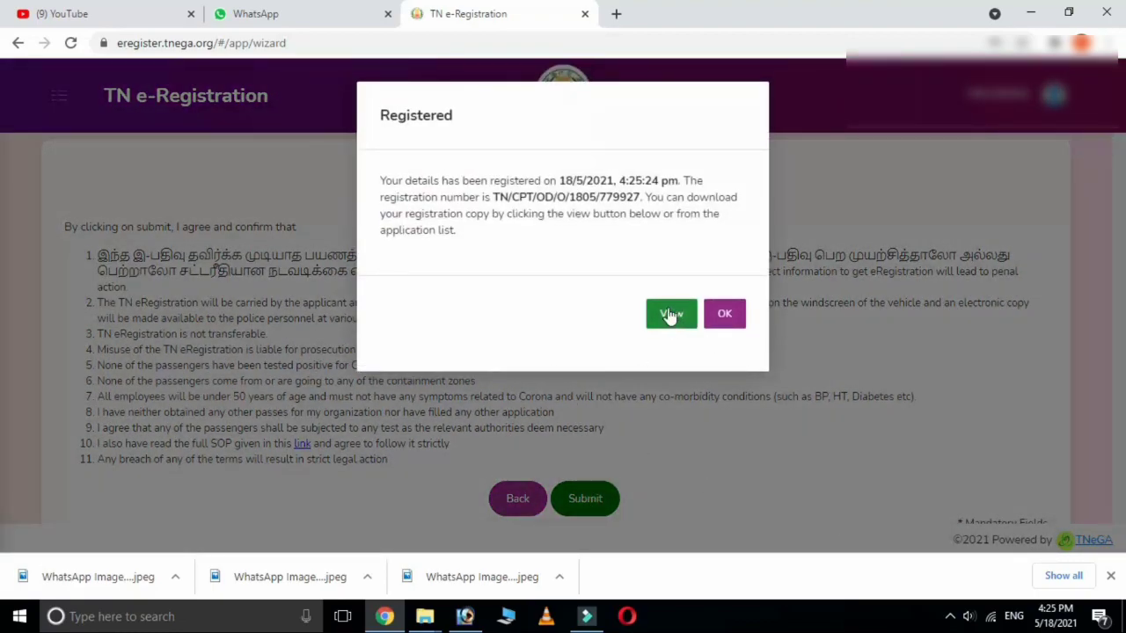
left_click(668, 315)
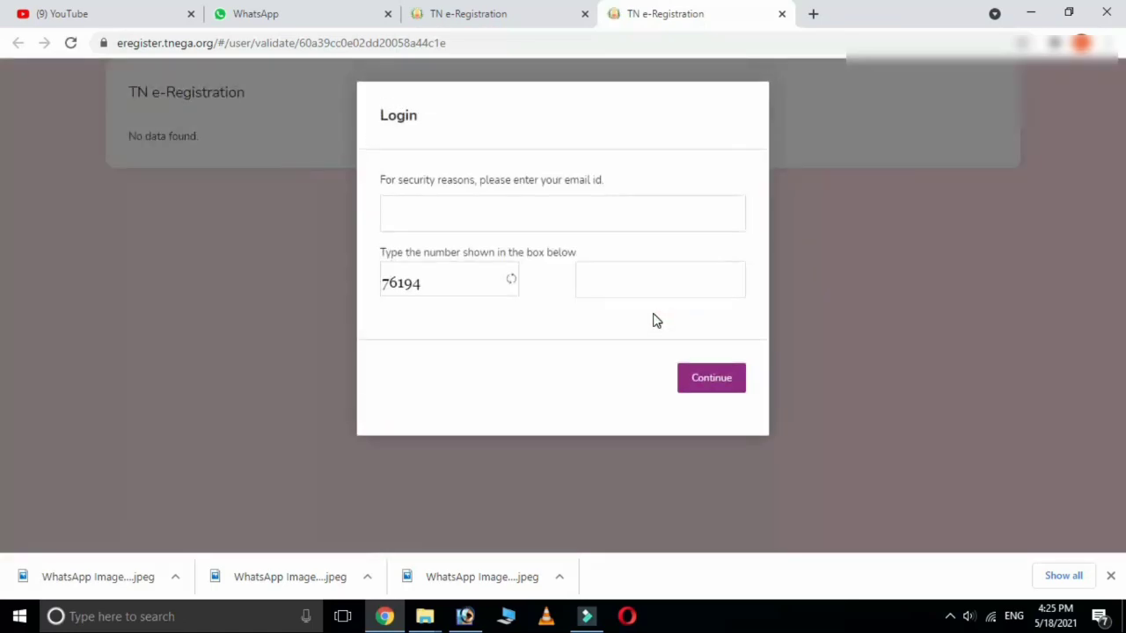
Log in with the email id and the security check number to display the e-pass.
left_click(502, 211)
type("79876543")
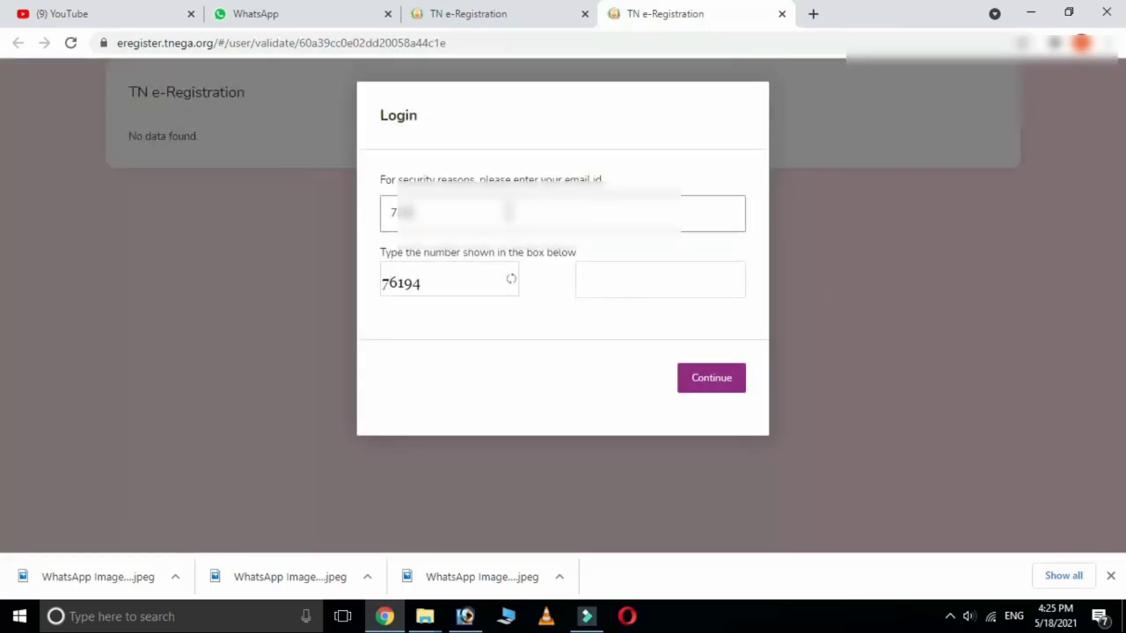
type("21")
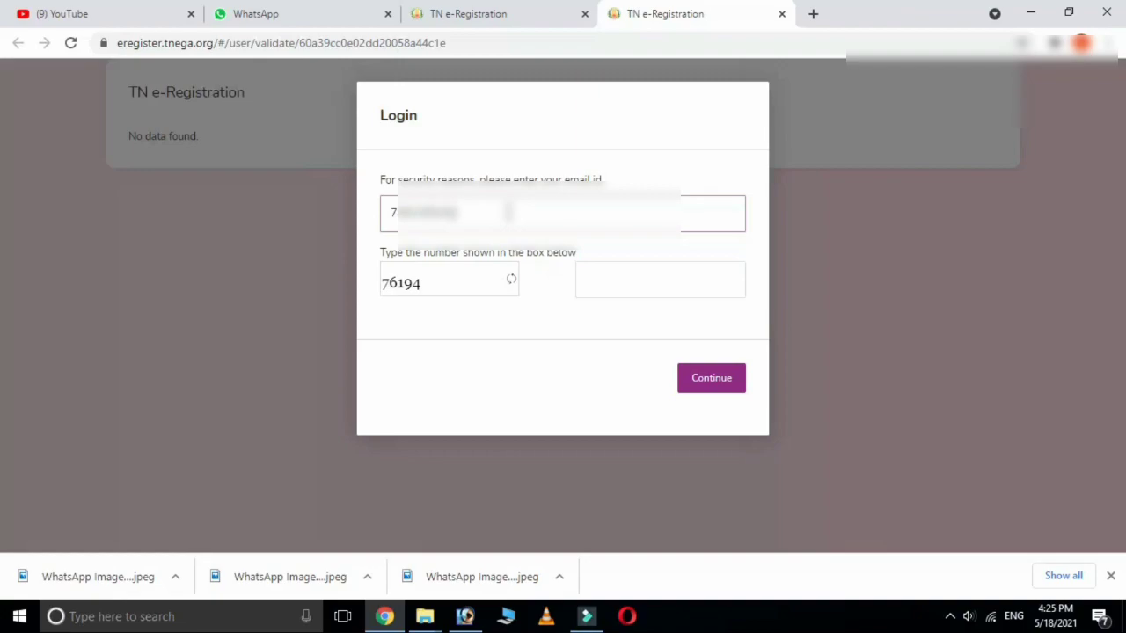
left_click(598, 280)
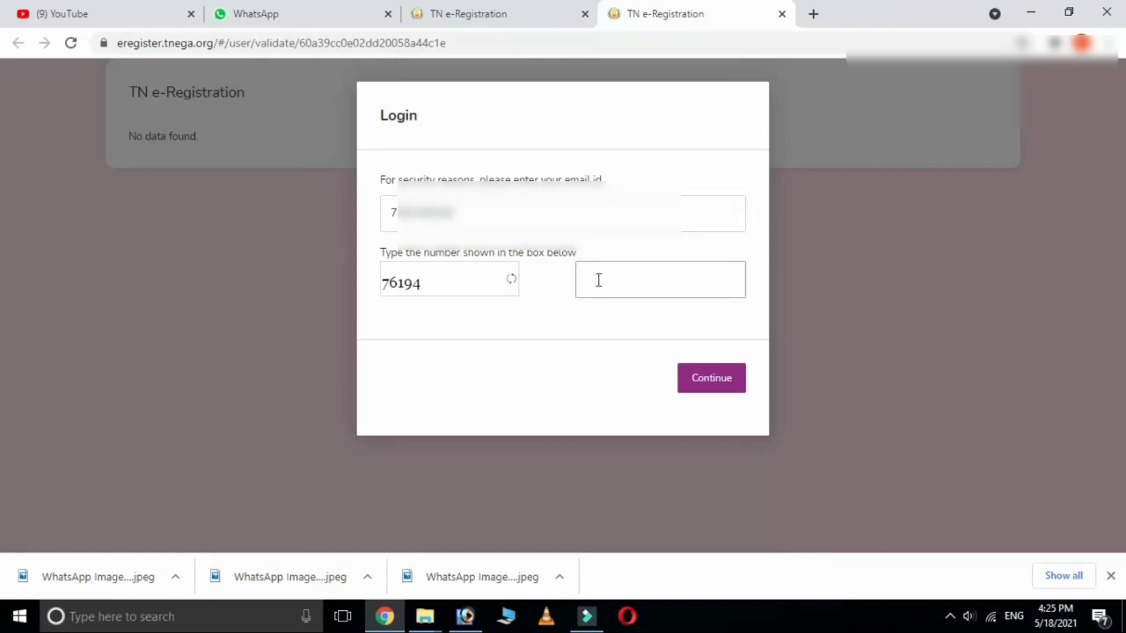
type("76194")
left_click(727, 388)
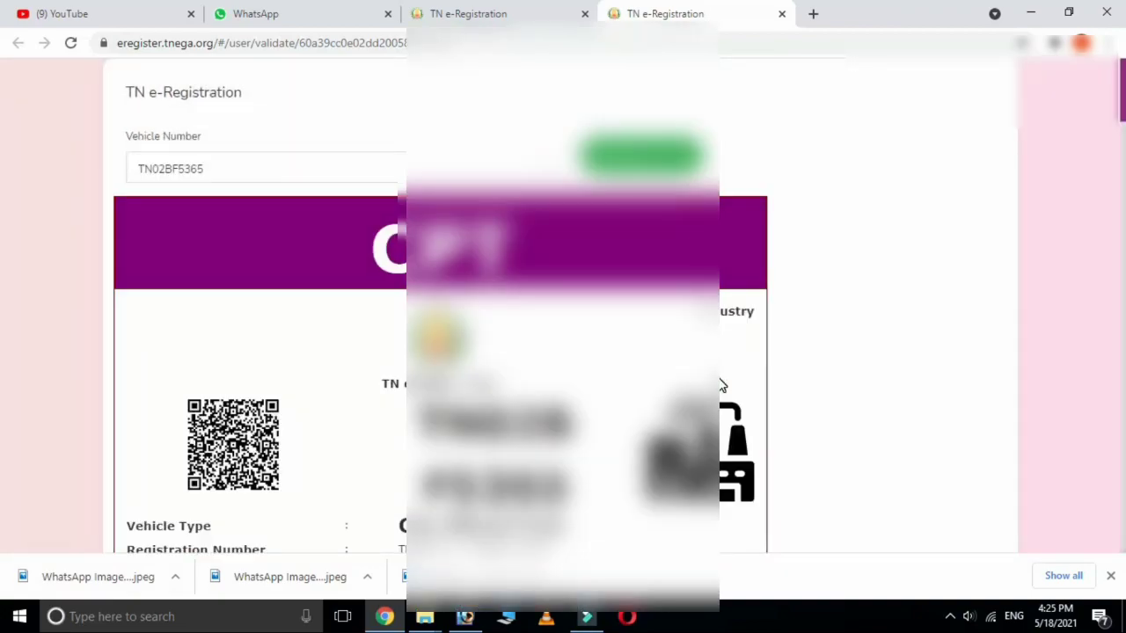
Scroll through the e-pass to see the QR code, vehicle details, validity and helpline note.
scroll(720, 386, "down", 3)
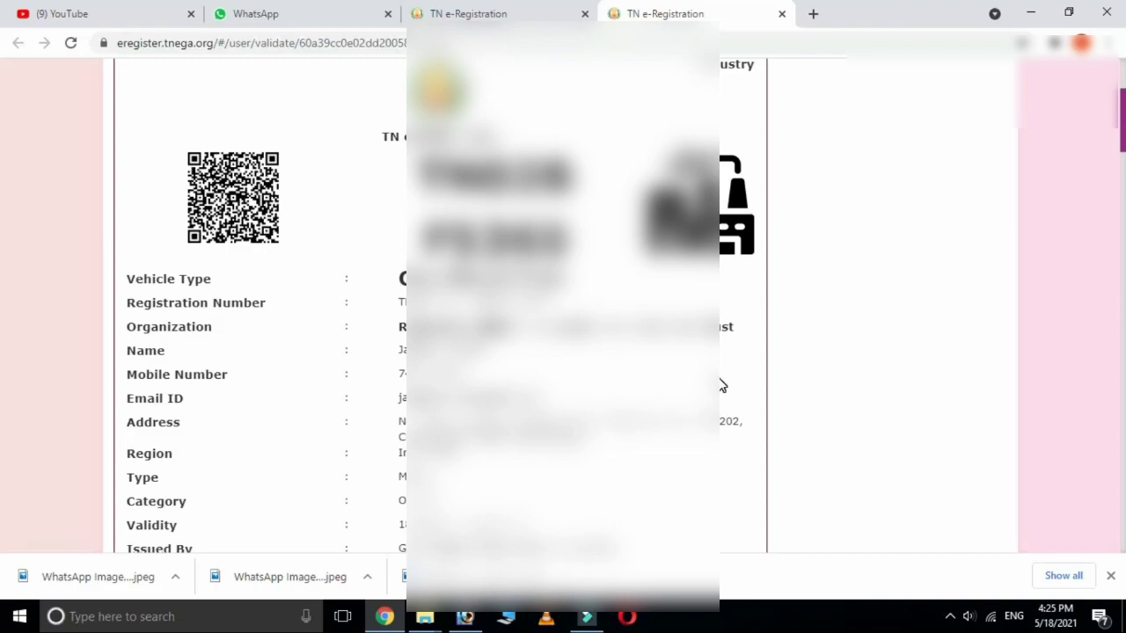
scroll(721, 385, "down", 1)
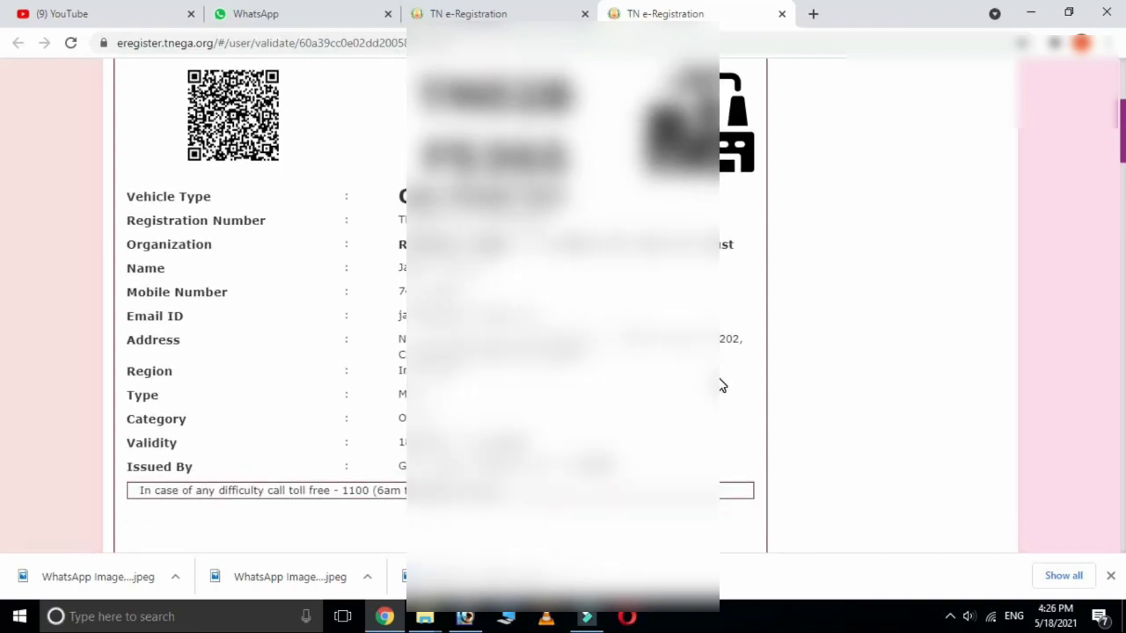